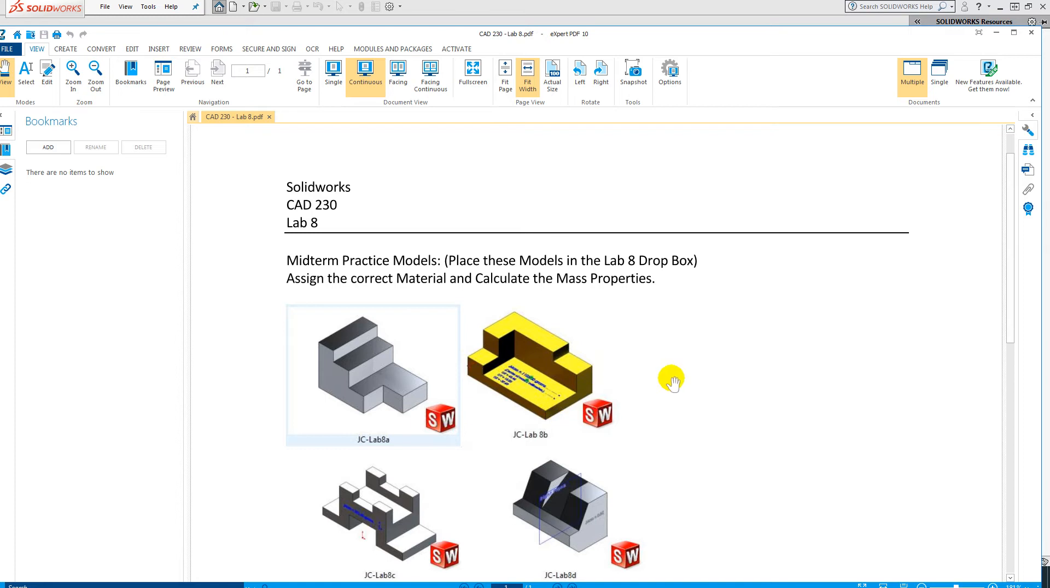
# Step: Review the Lab 8 practice models and read Tutorial 3-1, Build a Basic Part, with its Sketch1 dimensions in the CSWA practice problems
pyautogui.scroll(-3, 751, 393)
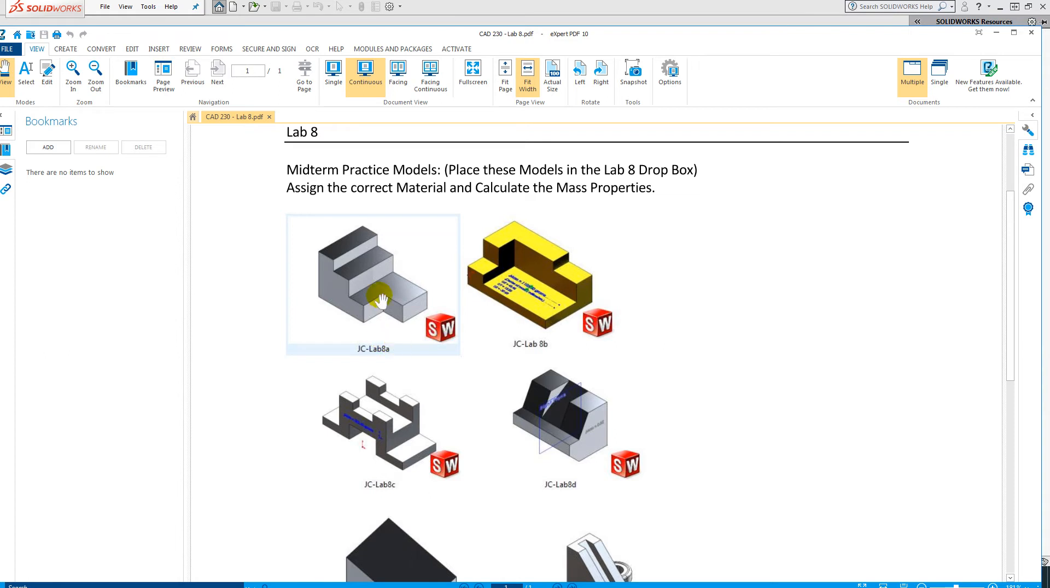
pyautogui.scroll(3, 386, 336)
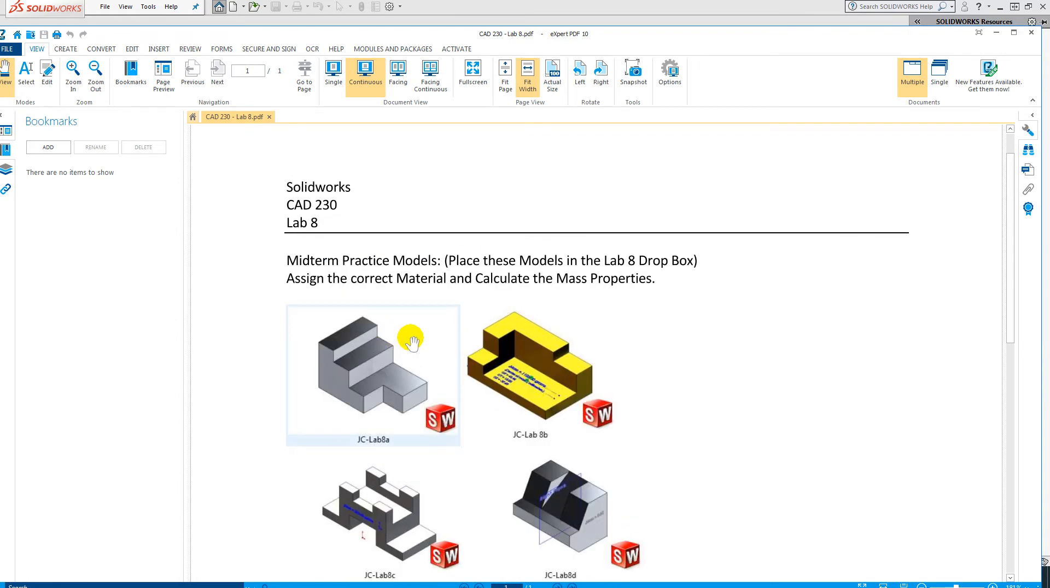
pyautogui.moveTo(1049, 191); pyautogui.dragTo(429, 54)
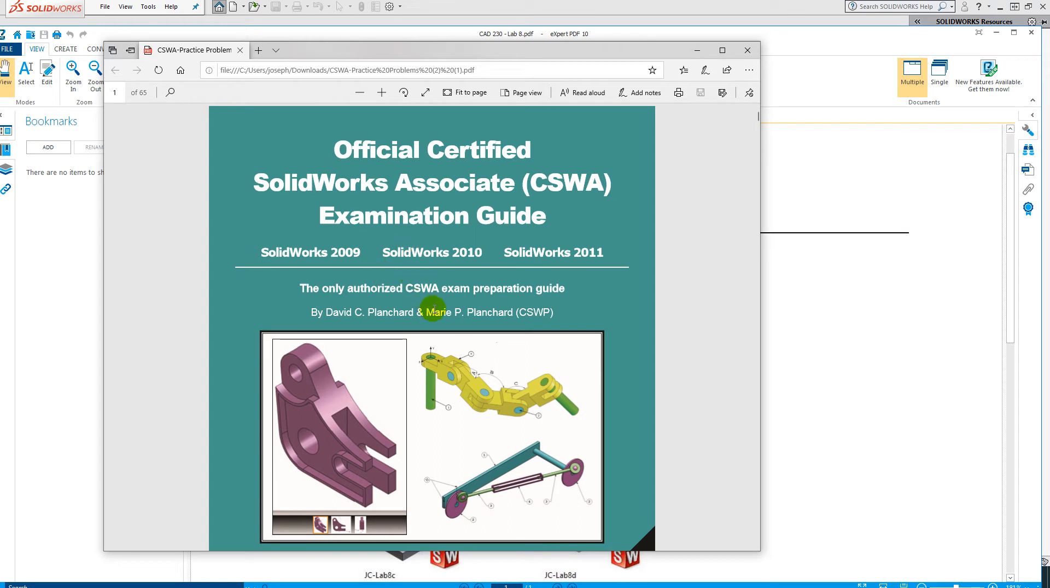
pyautogui.scroll(-10, 428, 222)
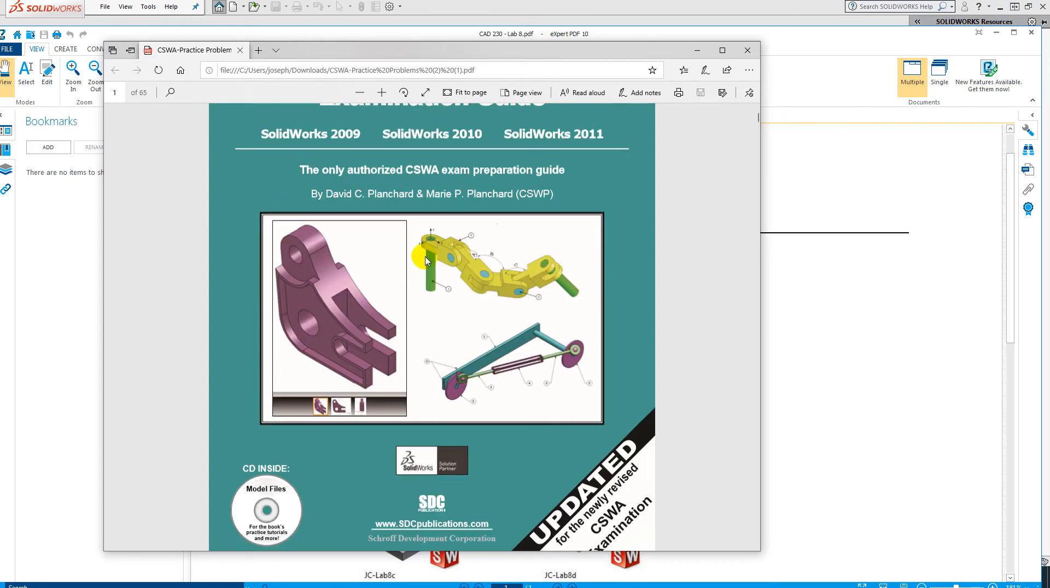
pyautogui.scroll(-15, 410, 278)
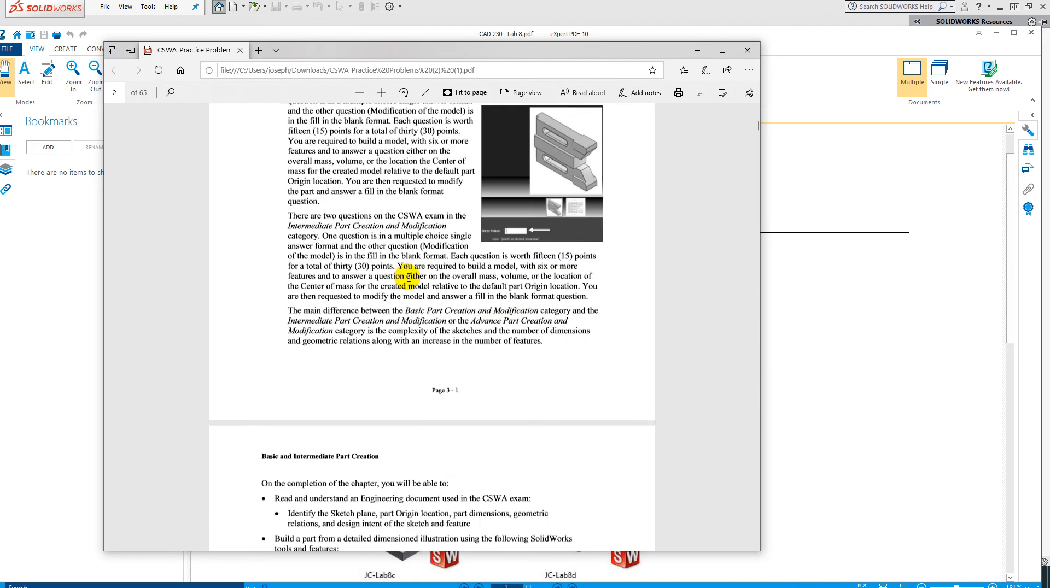
pyautogui.scroll(-1, 399, 285)
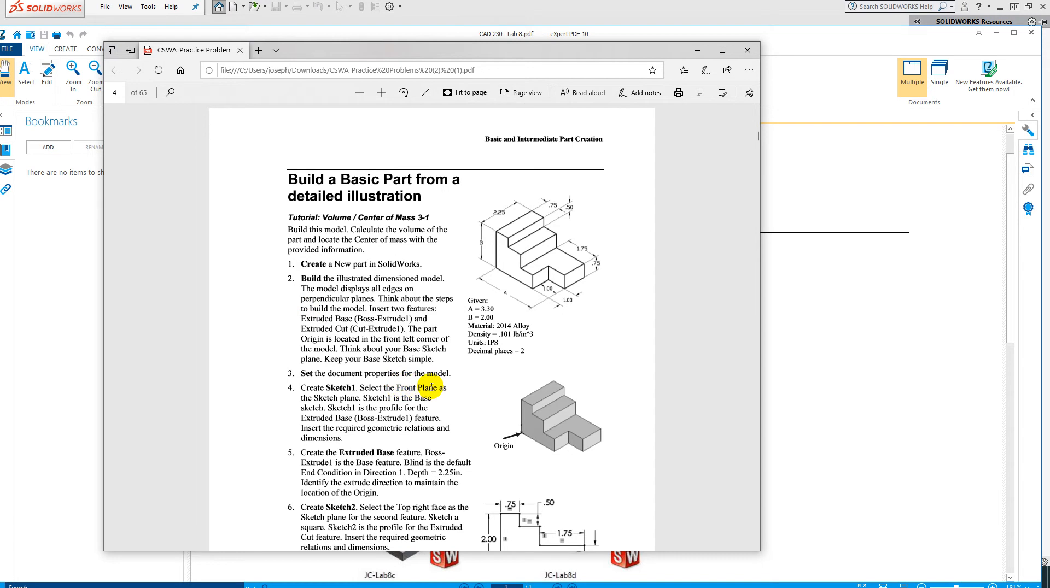
pyautogui.scroll(-3, 432, 387)
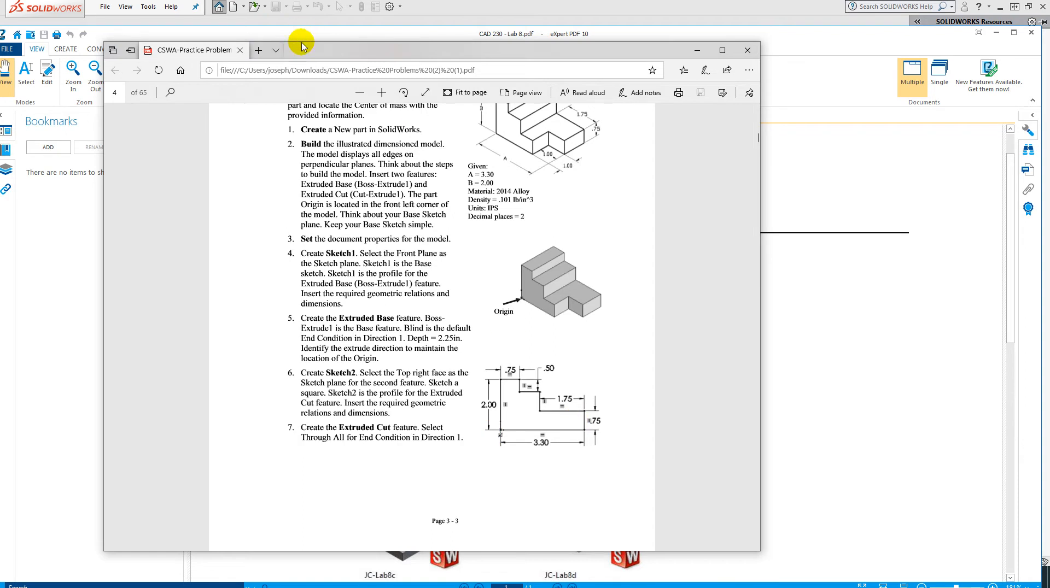
pyautogui.moveTo(301, 43); pyautogui.dragTo(1049, 22)
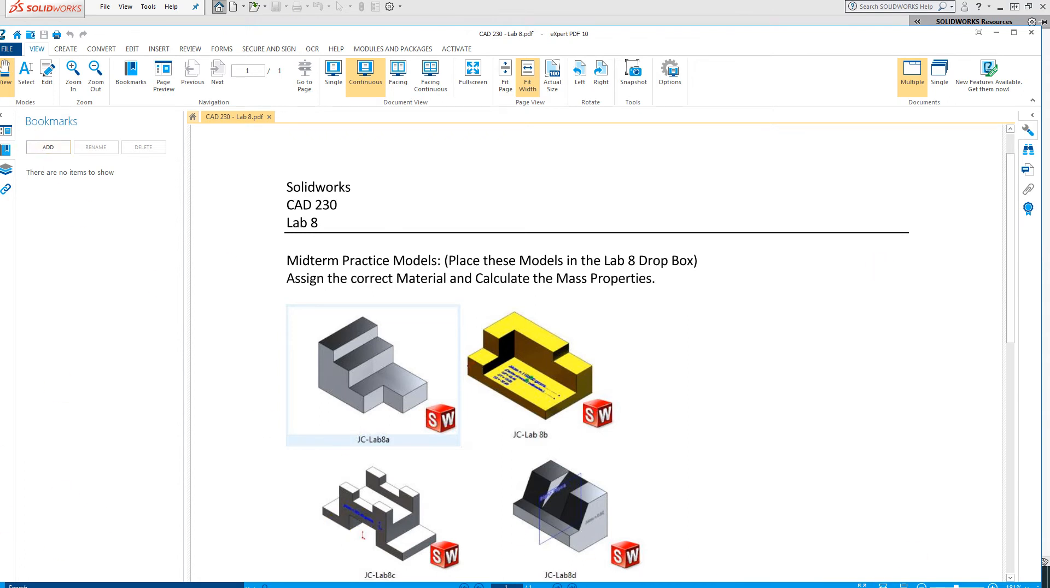
# Step: Switch to SOLIDWORKS, create a new part and apply the Plain White scene
pyautogui.hotkey('alt', 'Tab')
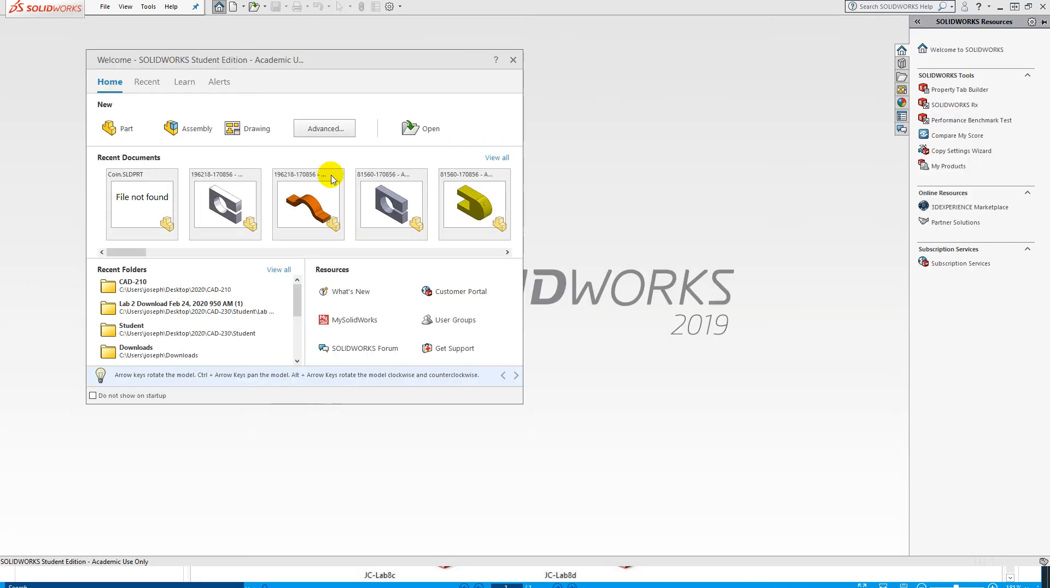
pyautogui.click(122, 129)
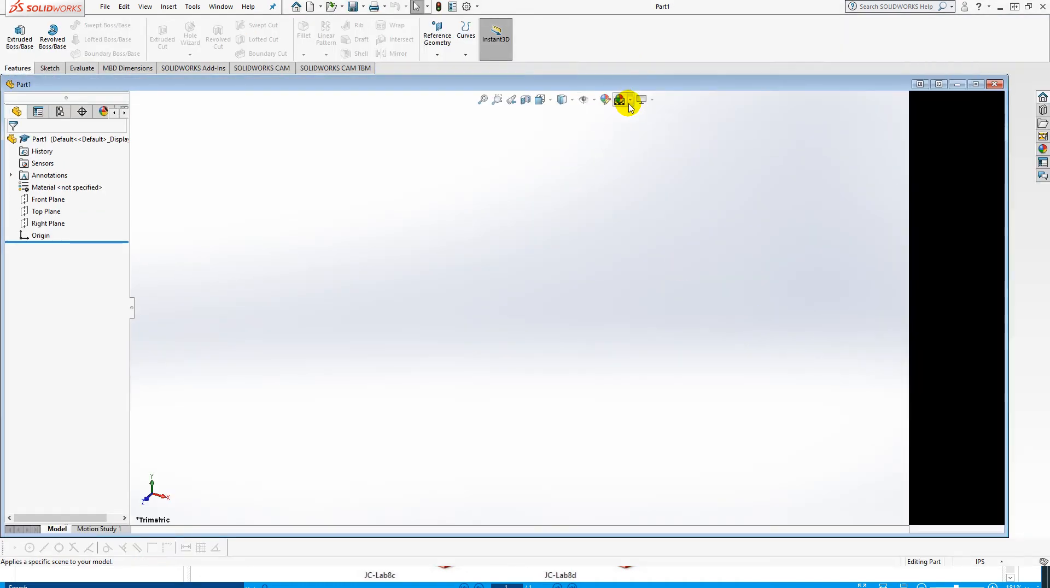
pyautogui.click(630, 100)
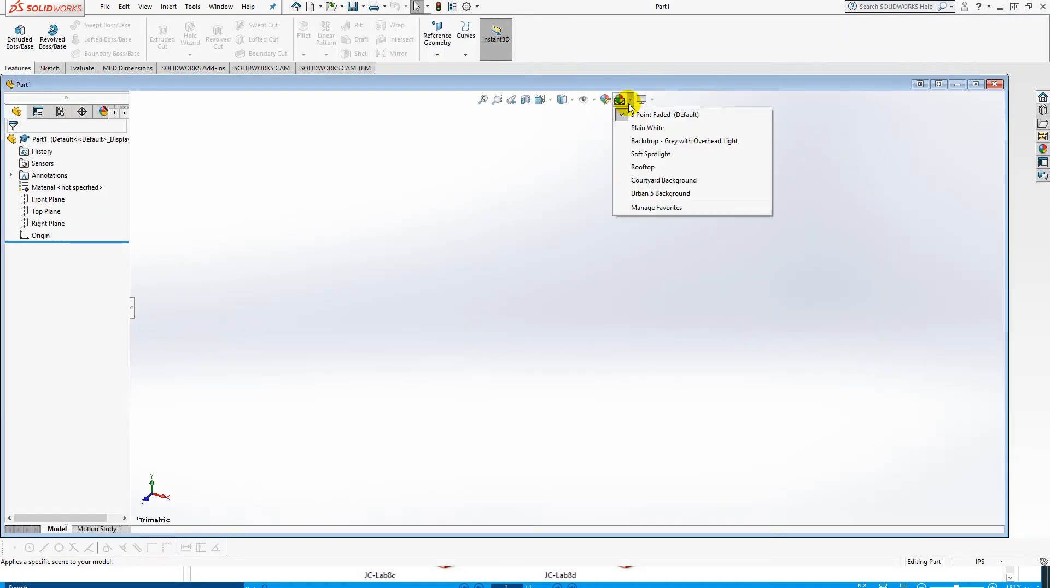
pyautogui.click(632, 128)
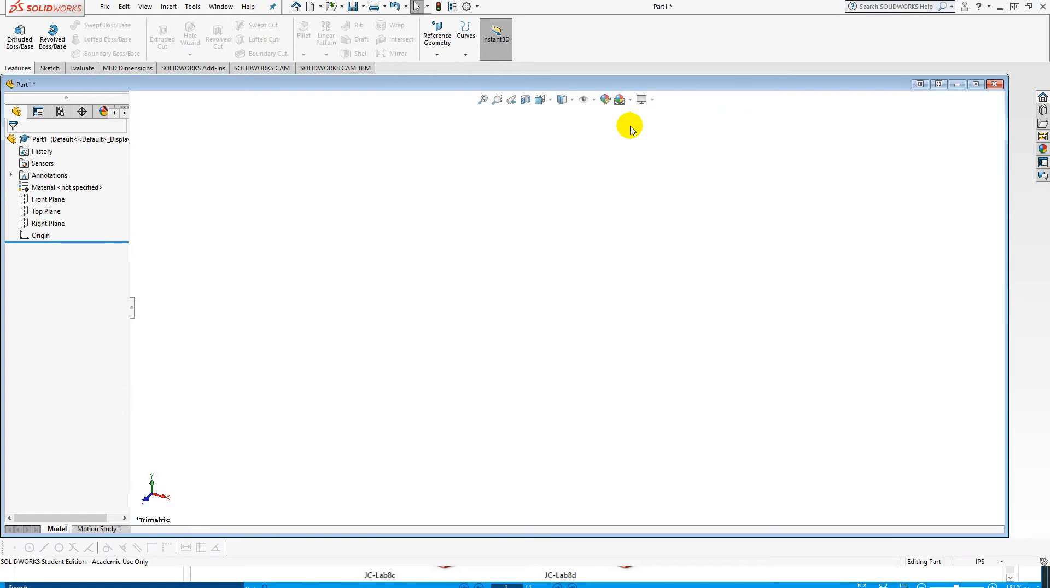
# Step: Start a sketch on the Front Plane
pyautogui.click(48, 200)
pyautogui.rightClick(48, 200)
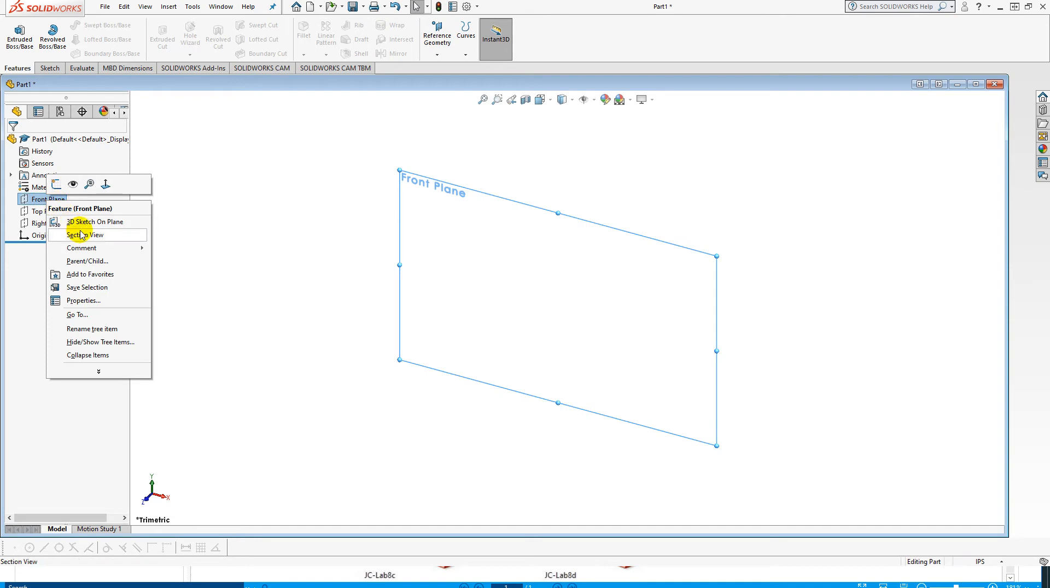
pyautogui.click(55, 186)
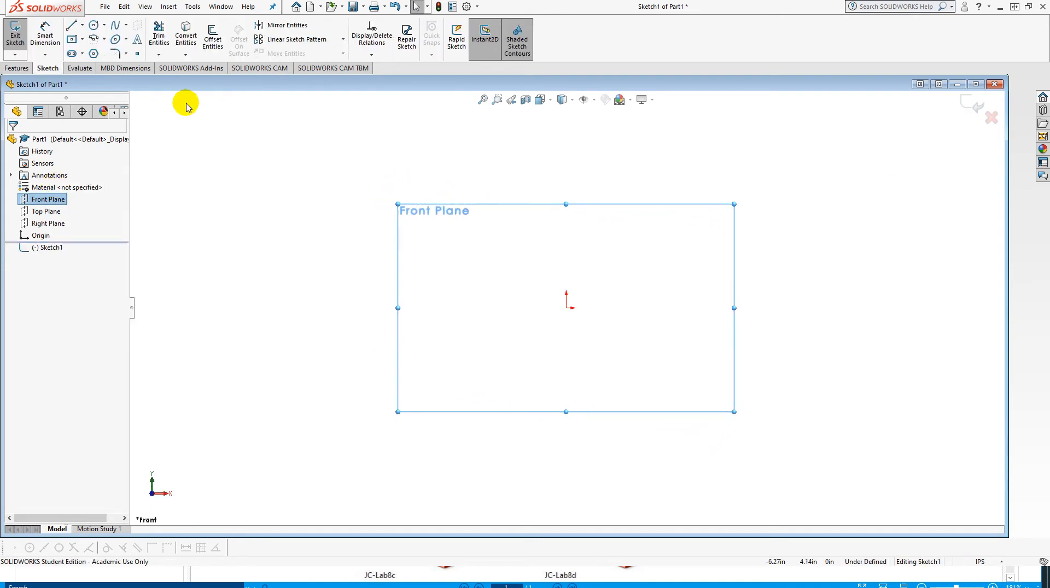
# Step: Sketch a closed stair-step line profile from the origin, about 3.44 in wide and 1.95 in high, with two steps descending rightward
pyautogui.click(70, 27)
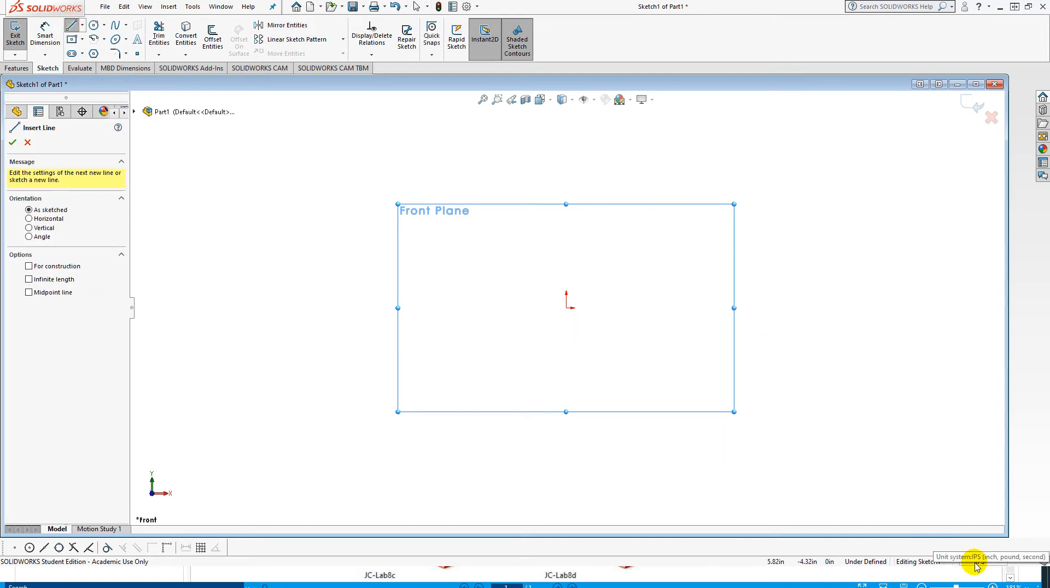
pyautogui.click(566, 308)
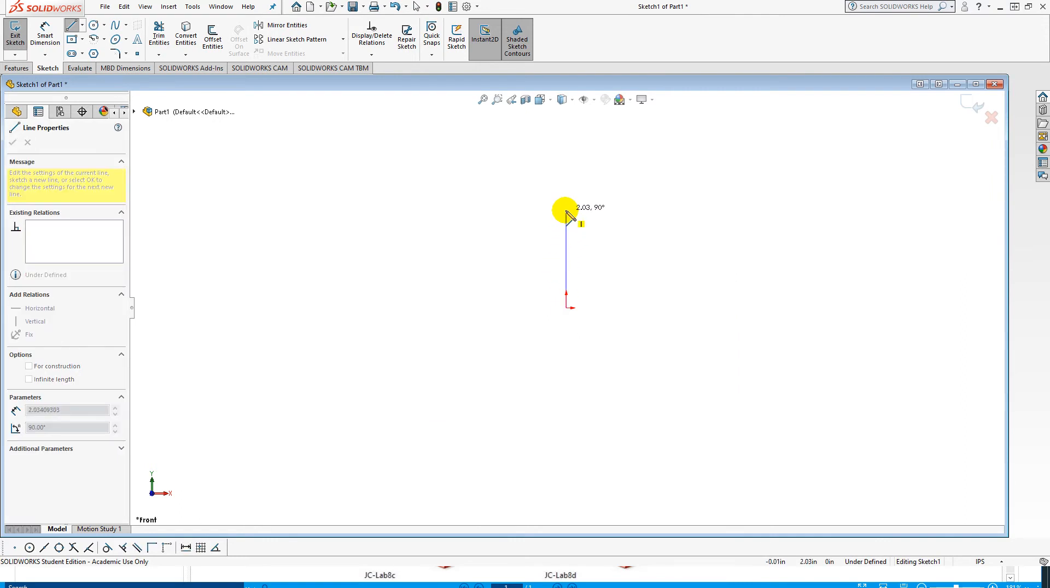
pyautogui.click(566, 210)
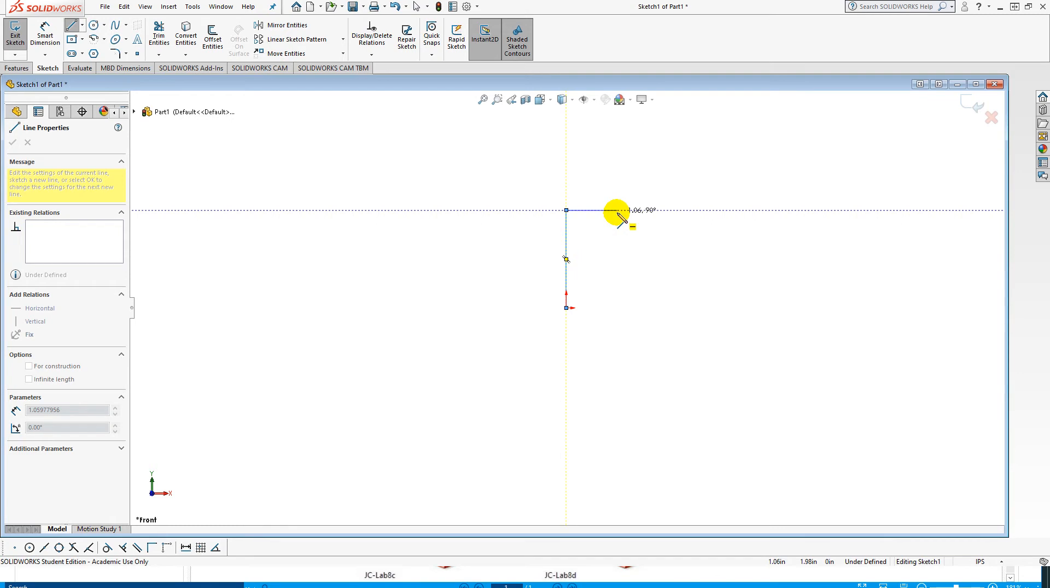
pyautogui.click(607, 211)
pyautogui.click(608, 236)
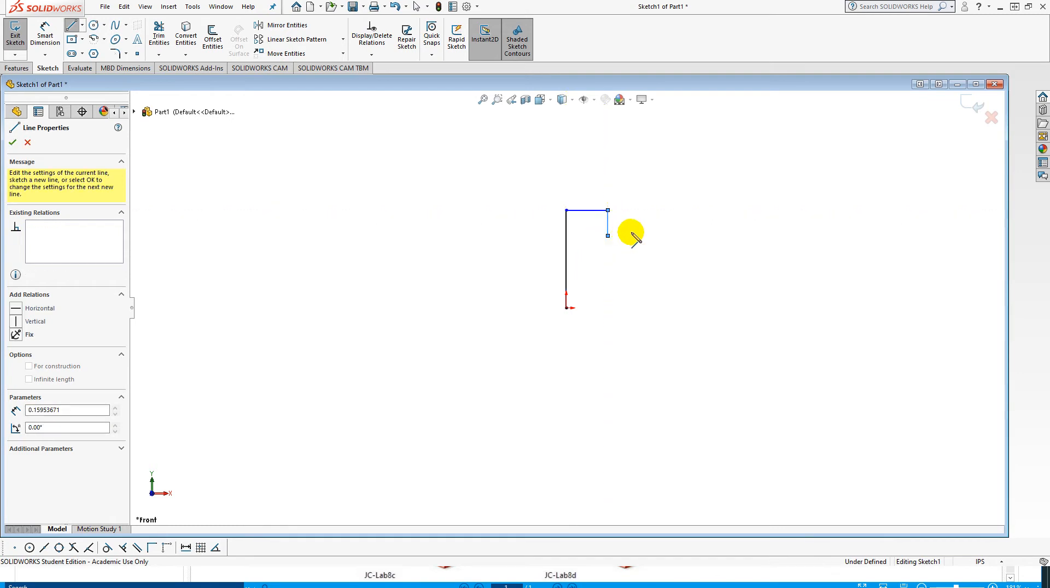
pyautogui.click(640, 235)
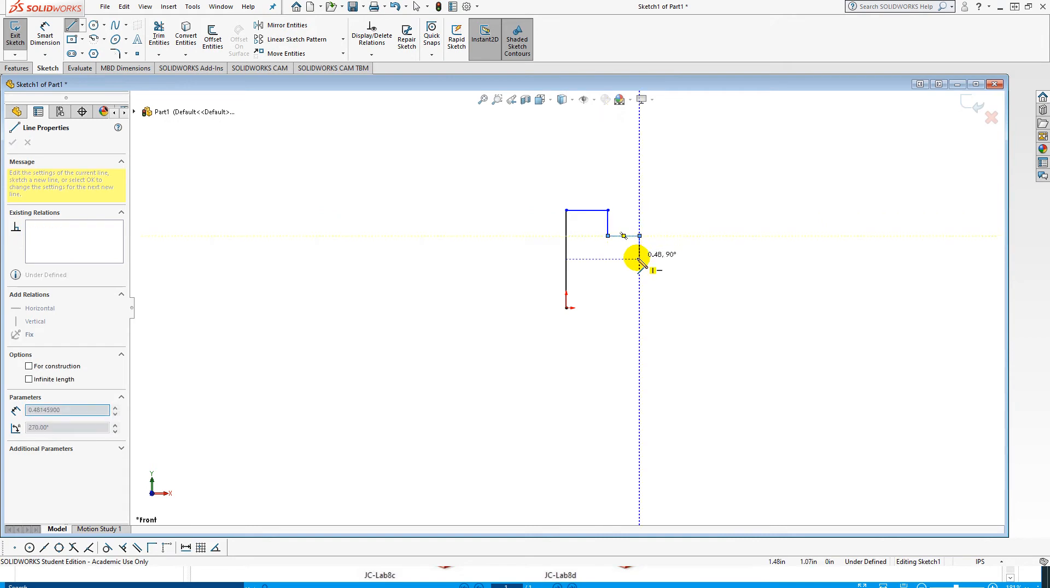
pyautogui.click(639, 268)
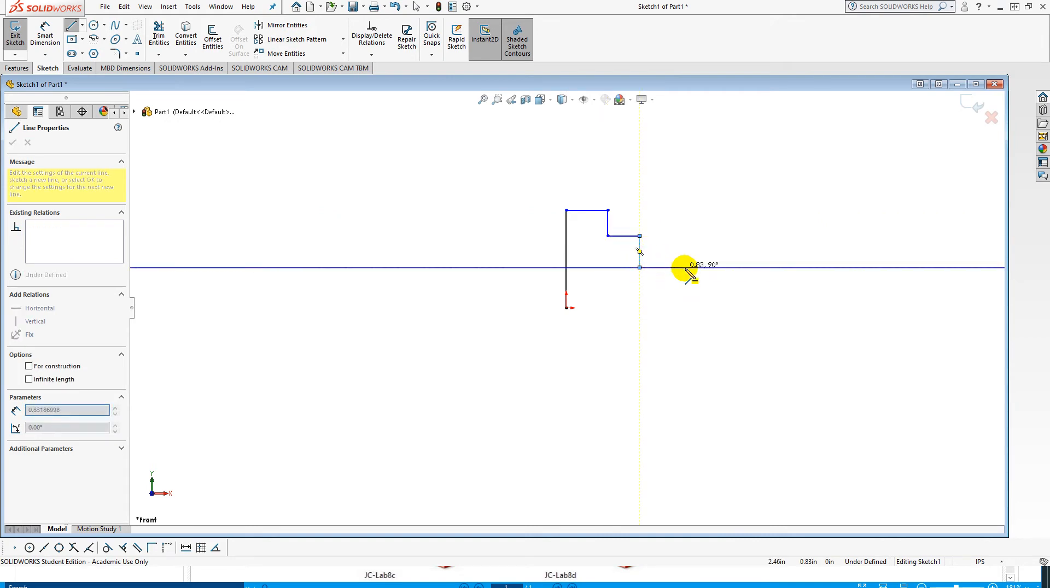
pyautogui.click(731, 268)
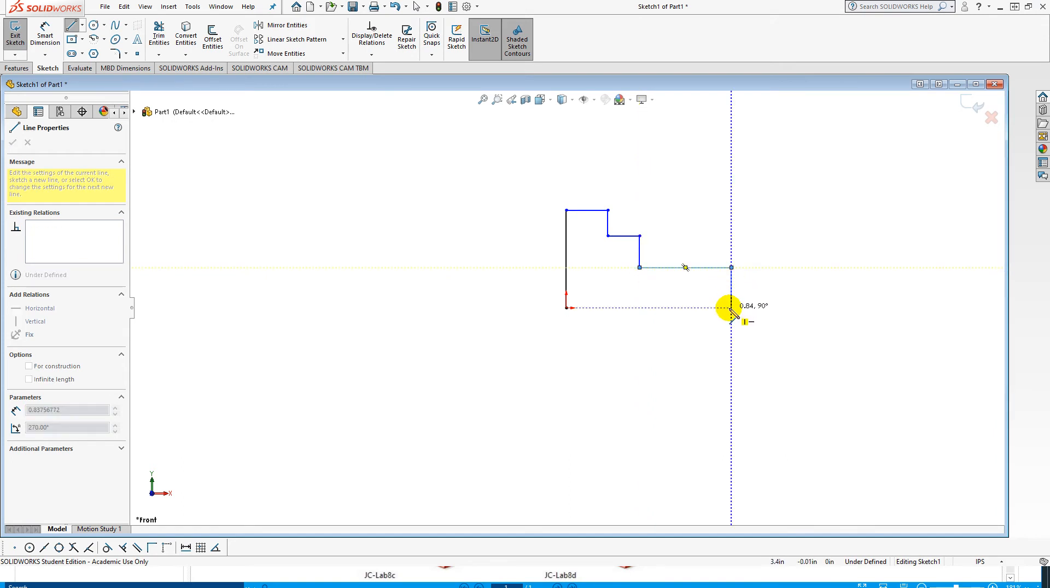
pyautogui.click(731, 308)
pyautogui.click(566, 308)
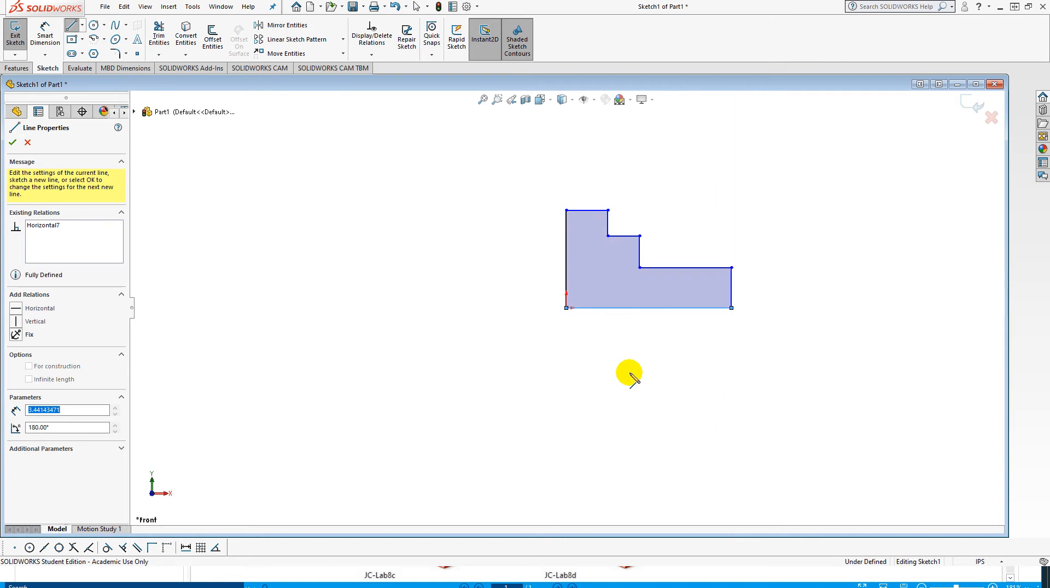
pyautogui.press('Escape')
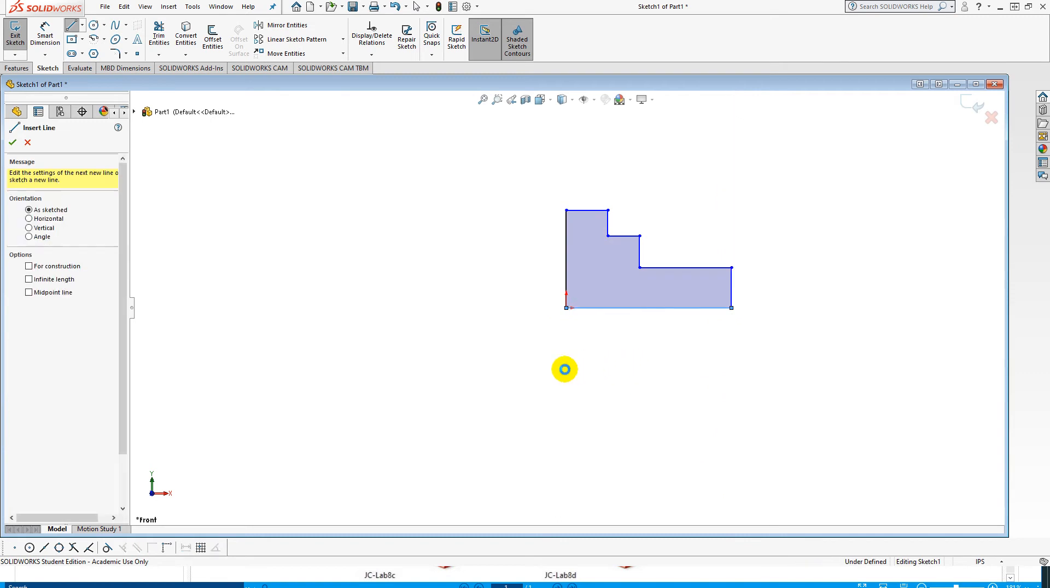
pyautogui.press('Escape')
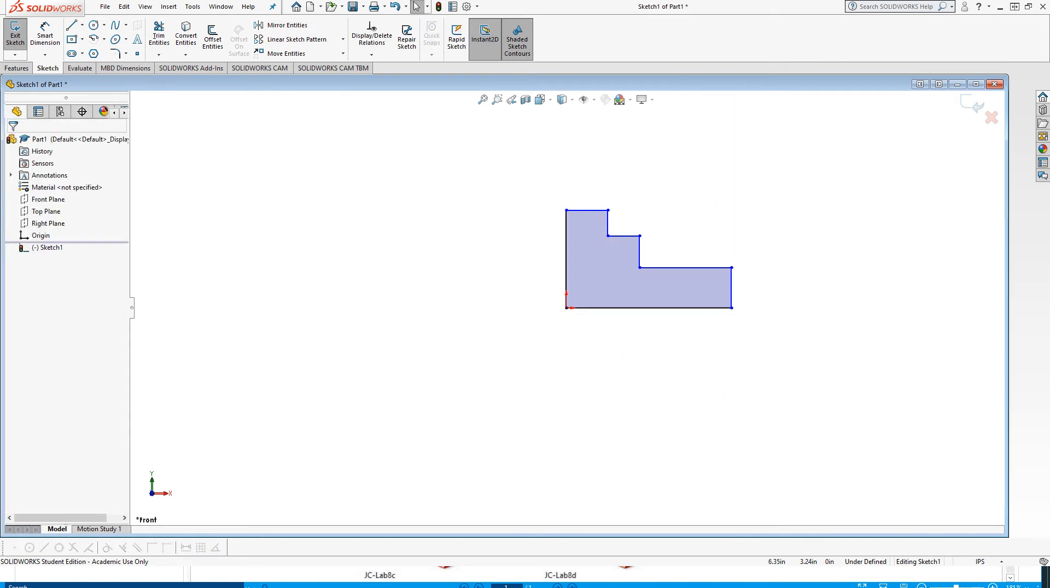
# Step: Consult the Sketch1 drawing in the practice problems and dimension the profile's bottom line to 3.3 in
pyautogui.moveTo(1049, 36); pyautogui.dragTo(670, 25)
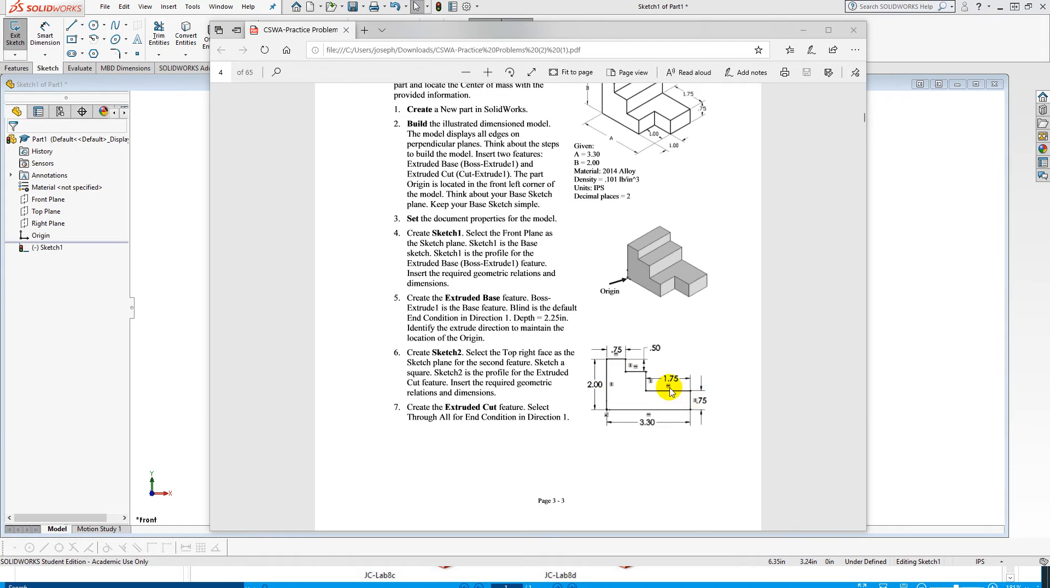
pyautogui.moveTo(585, 31); pyautogui.dragTo(1049, 50)
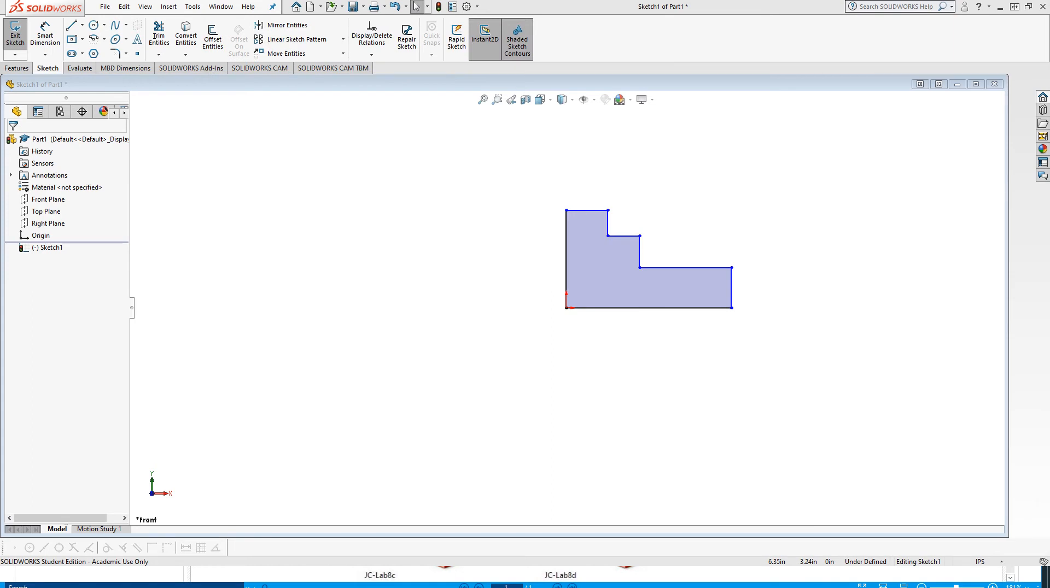
pyautogui.click(45, 34)
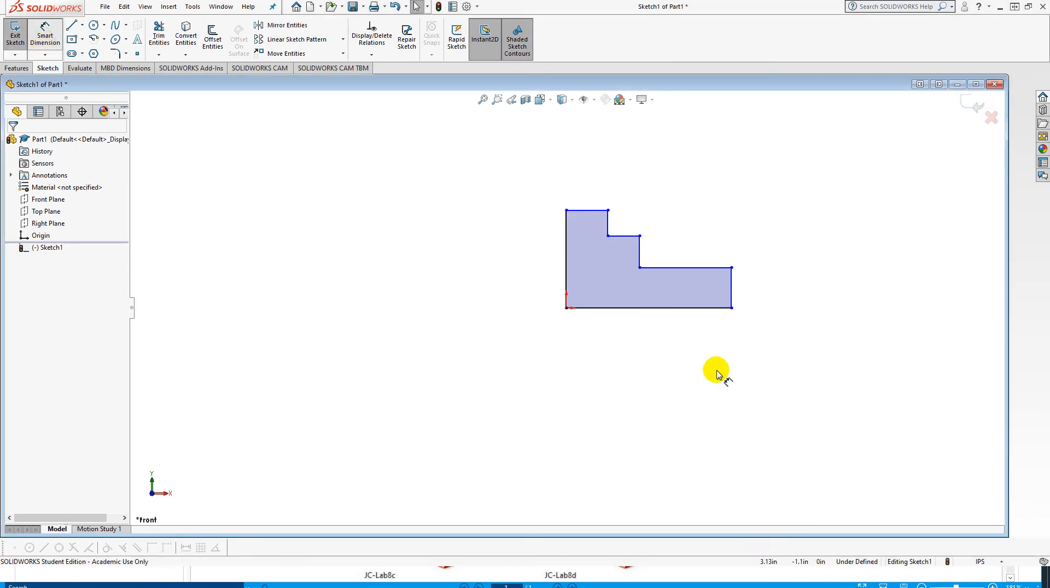
pyautogui.click(654, 308)
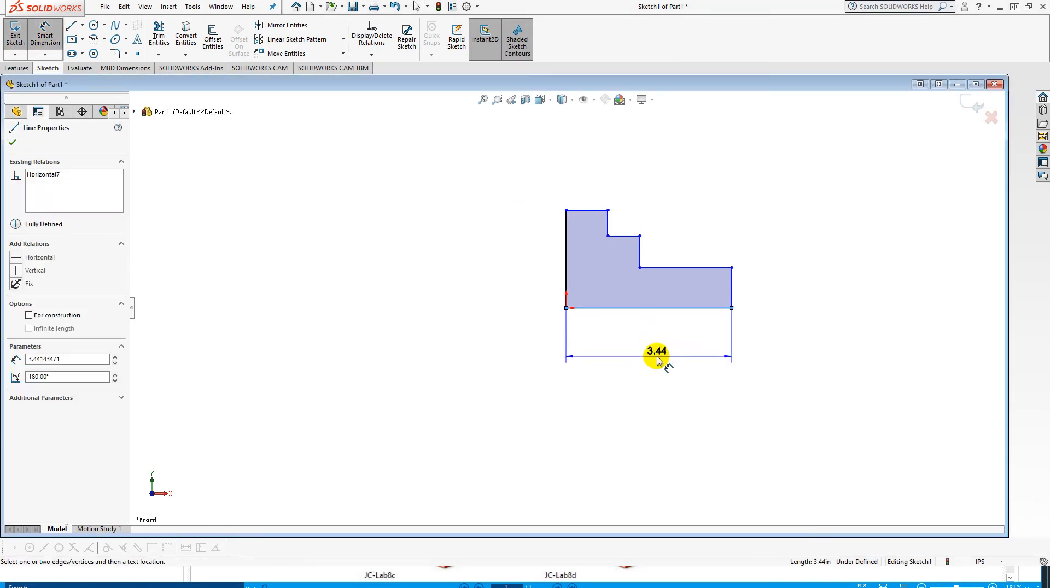
pyautogui.click(658, 361)
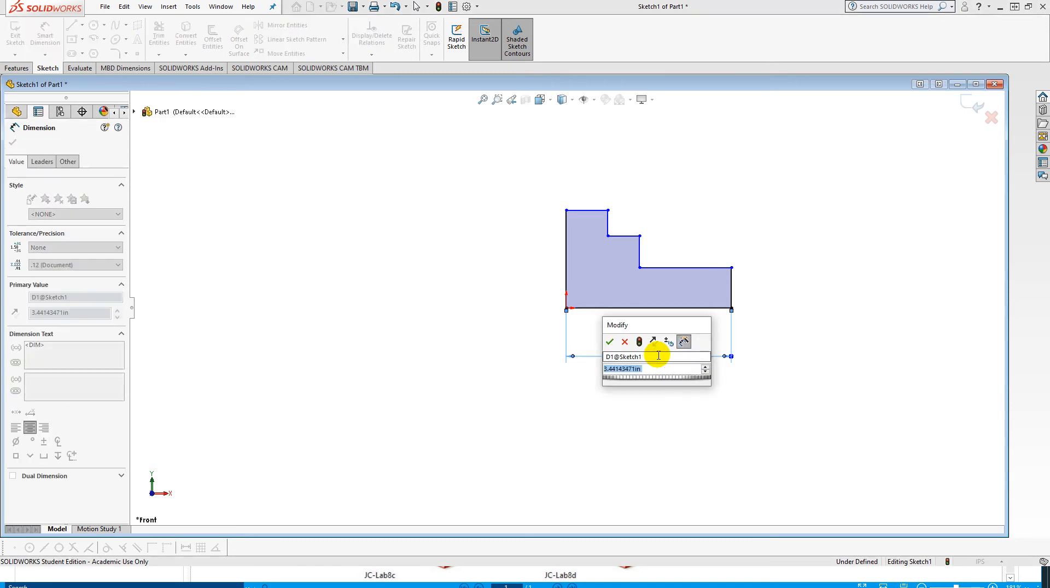
pyautogui.write('3.3')
pyautogui.press('Return')
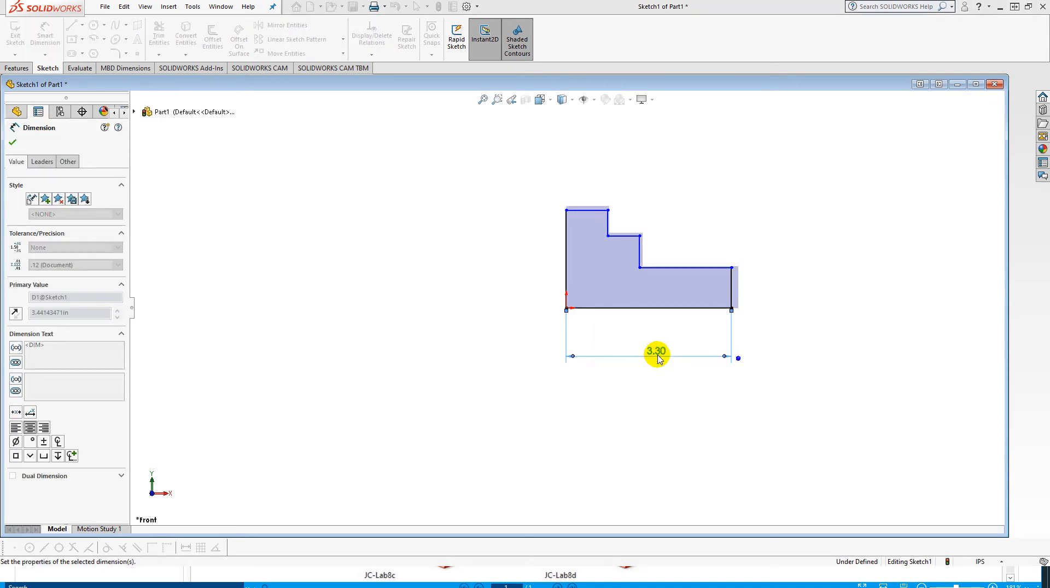
# Step: Dimension the profile's left vertical line to 2.0 in
pyautogui.click(566, 277)
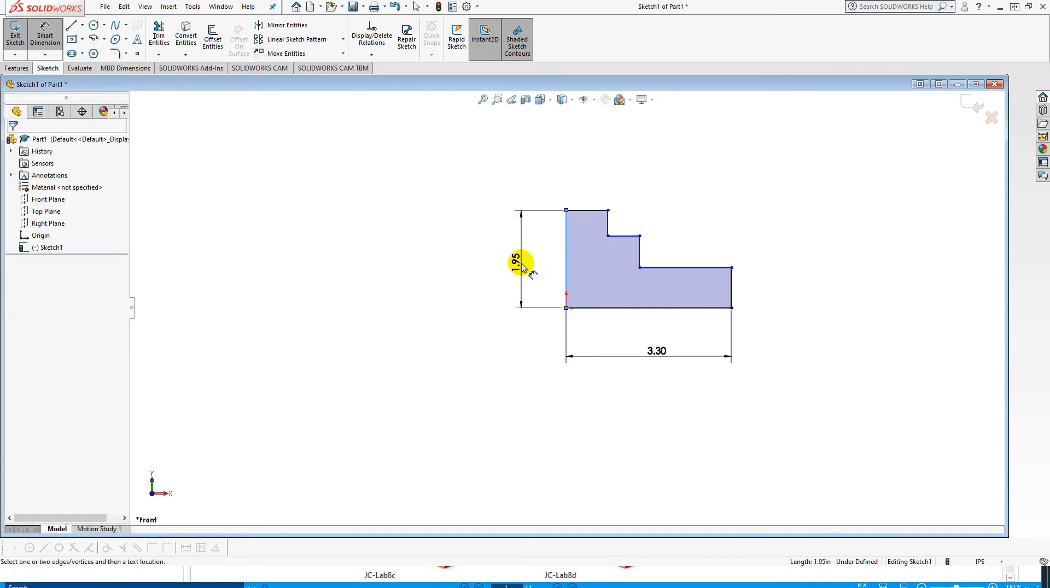
pyautogui.click(522, 266)
pyautogui.write('2.0')
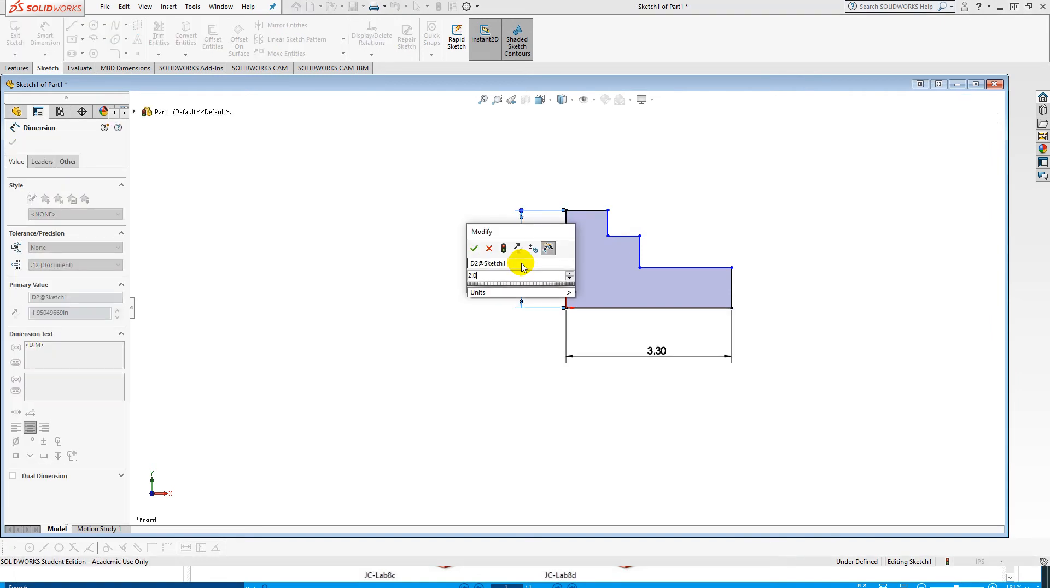
pyautogui.press('Return')
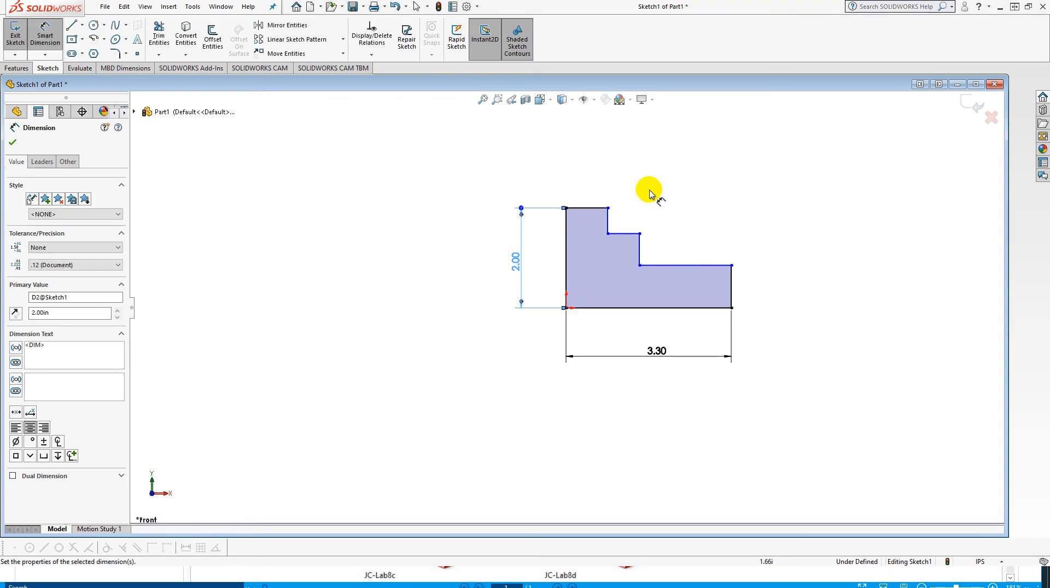
# Step: Dimension the profile's top line to 0.75 in and the upper step's vertical line to 0.5 in
pyautogui.click(588, 208)
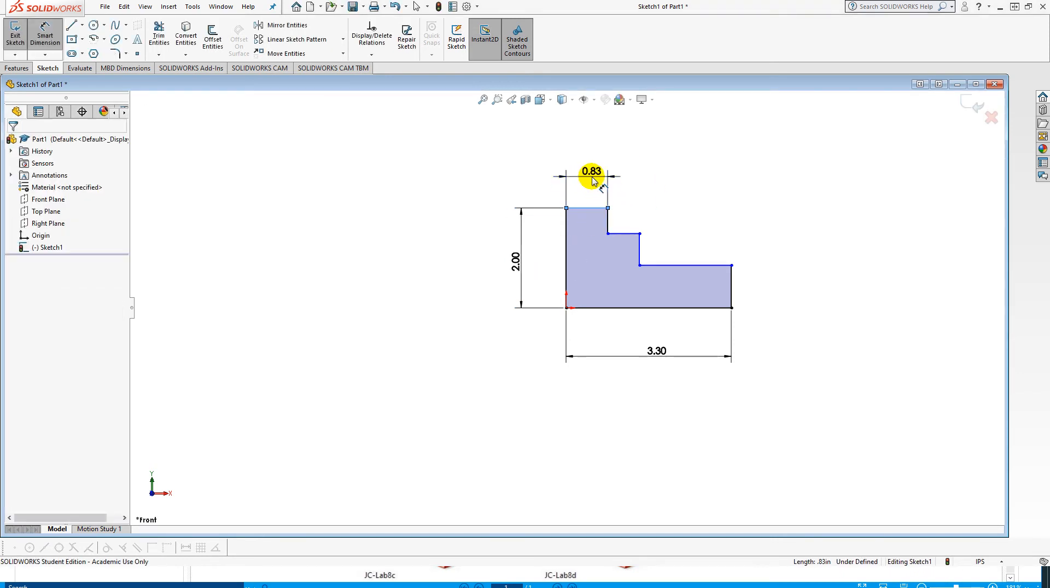
pyautogui.click(592, 178)
pyautogui.write('.75')
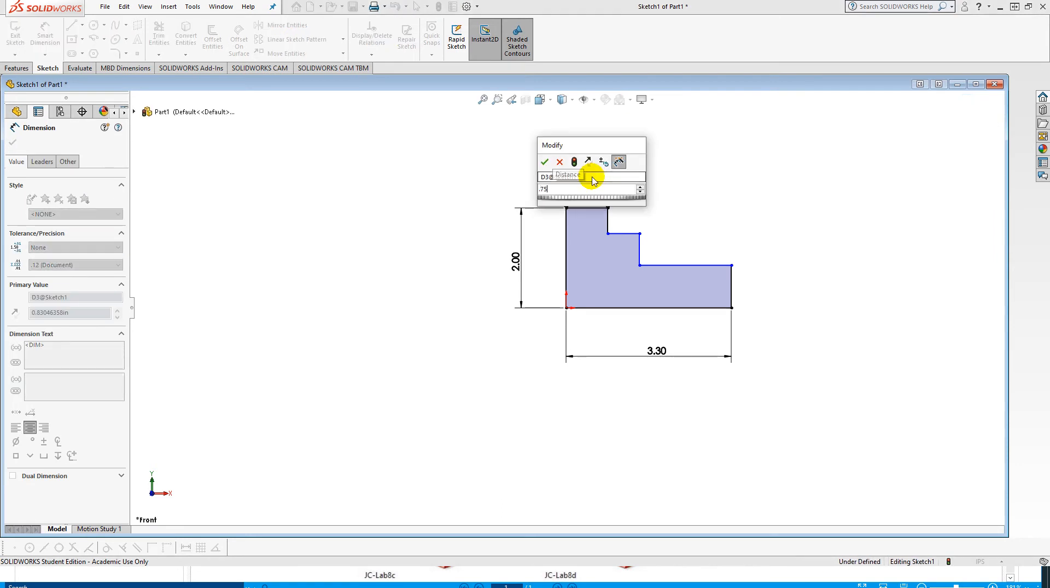
pyautogui.press('Return')
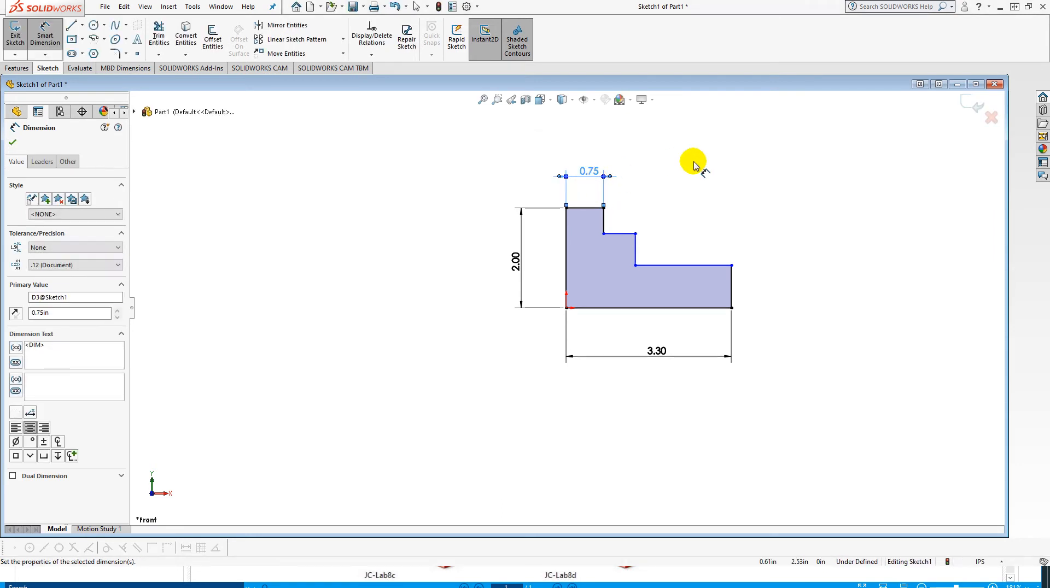
pyautogui.click(604, 219)
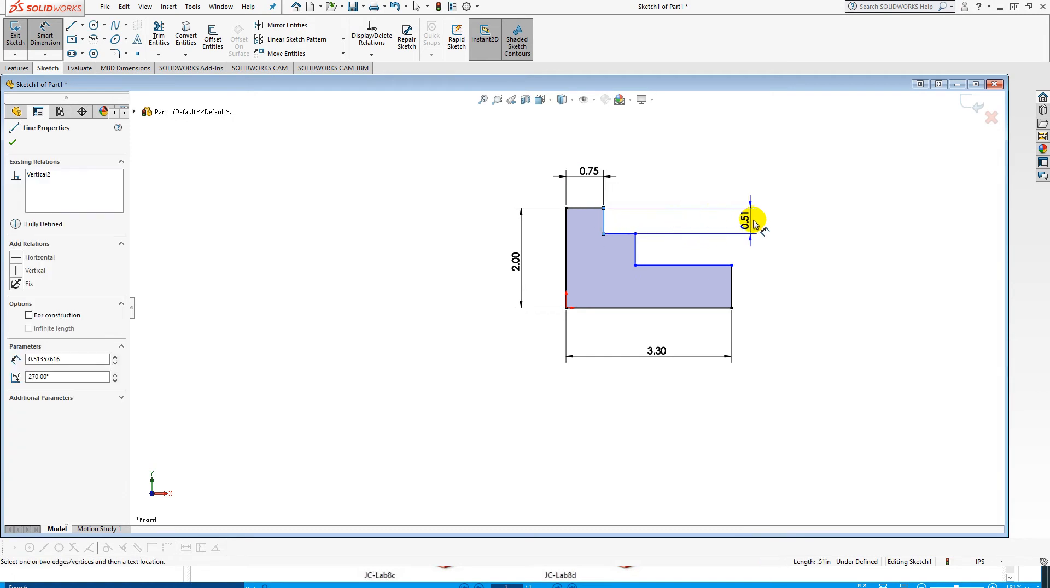
pyautogui.click(753, 223)
pyautogui.write('0.5')
pyautogui.press('Return')
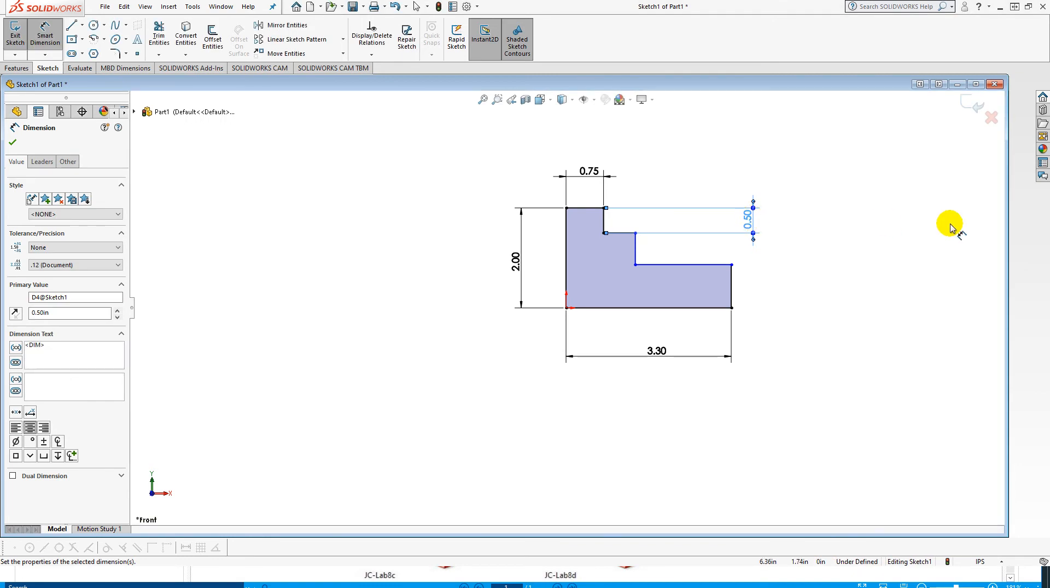
# Step: Dimension the profile's right vertical line to 0.75 in and the lowest step's horizontal line to 1.75 in
pyautogui.click(733, 294)
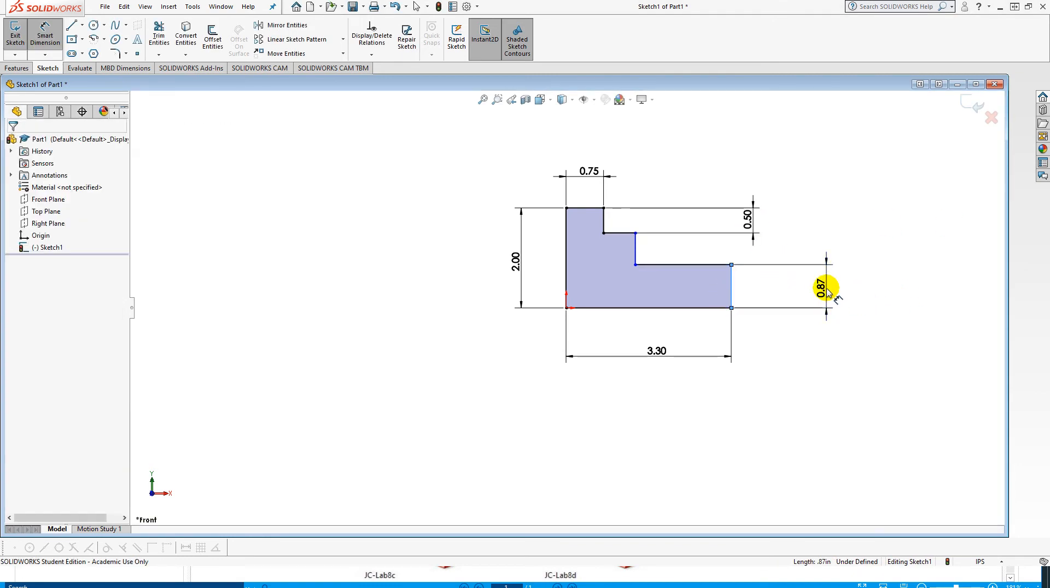
pyautogui.click(827, 292)
pyautogui.press('Return')
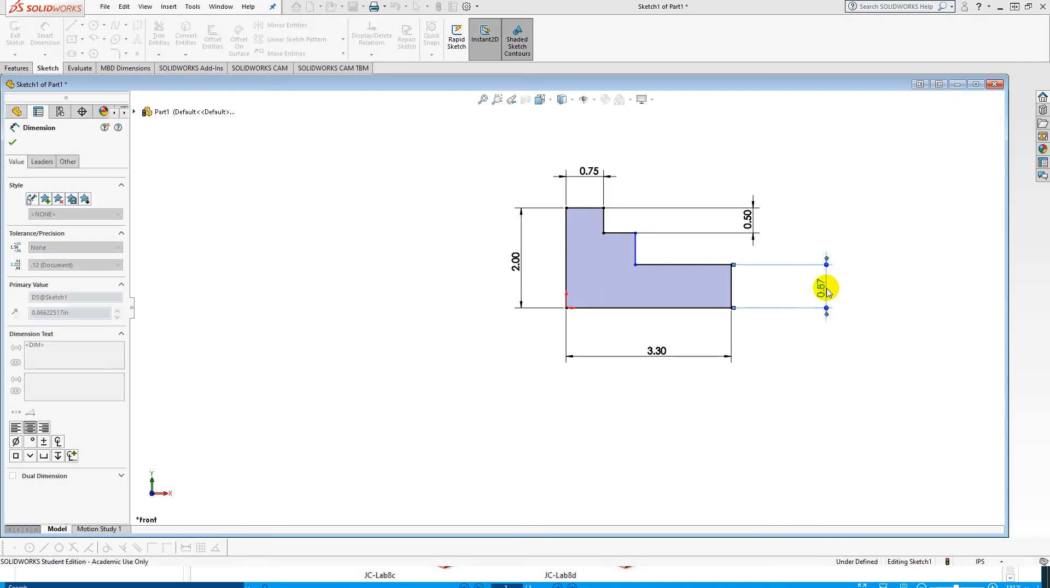
pyautogui.click(677, 276)
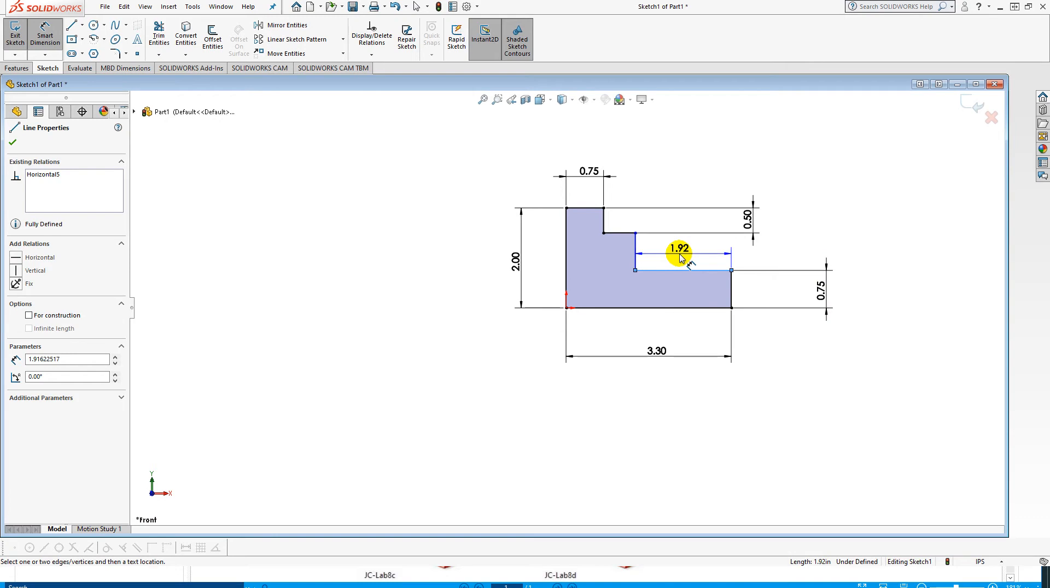
pyautogui.click(679, 182)
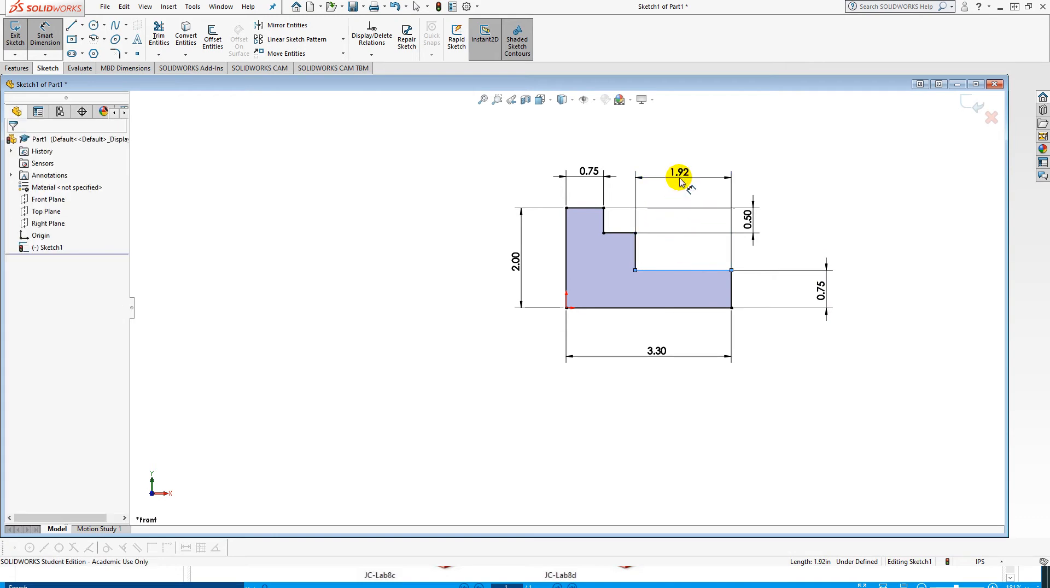
pyautogui.write('1.7')
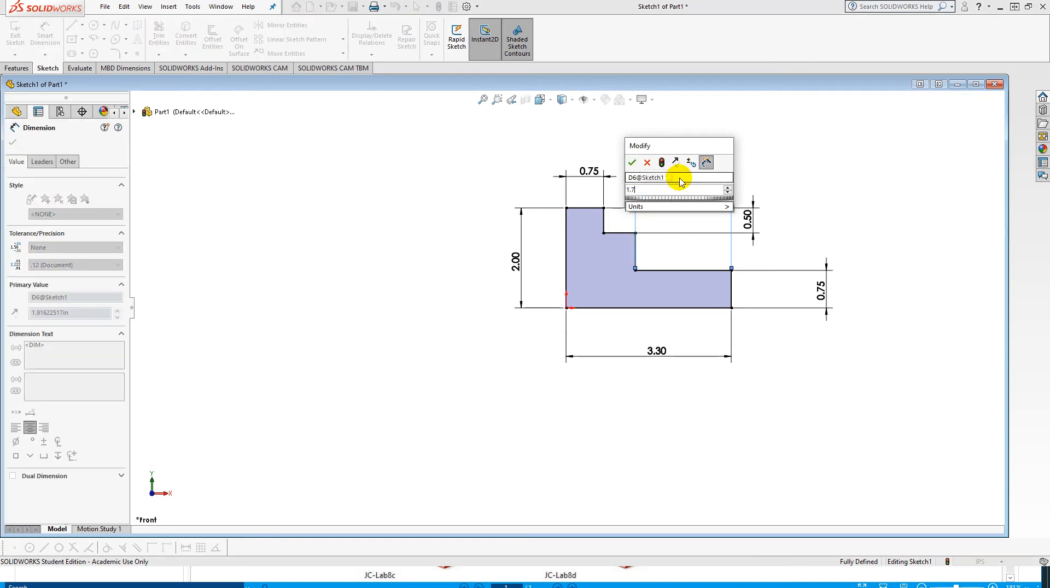
pyautogui.press('Return')
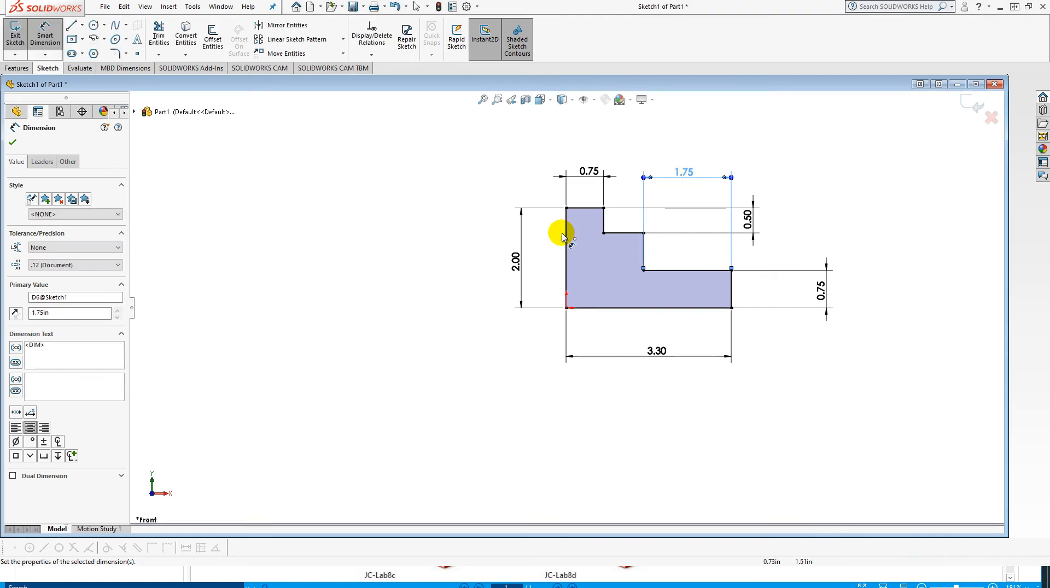
pyautogui.click(13, 144)
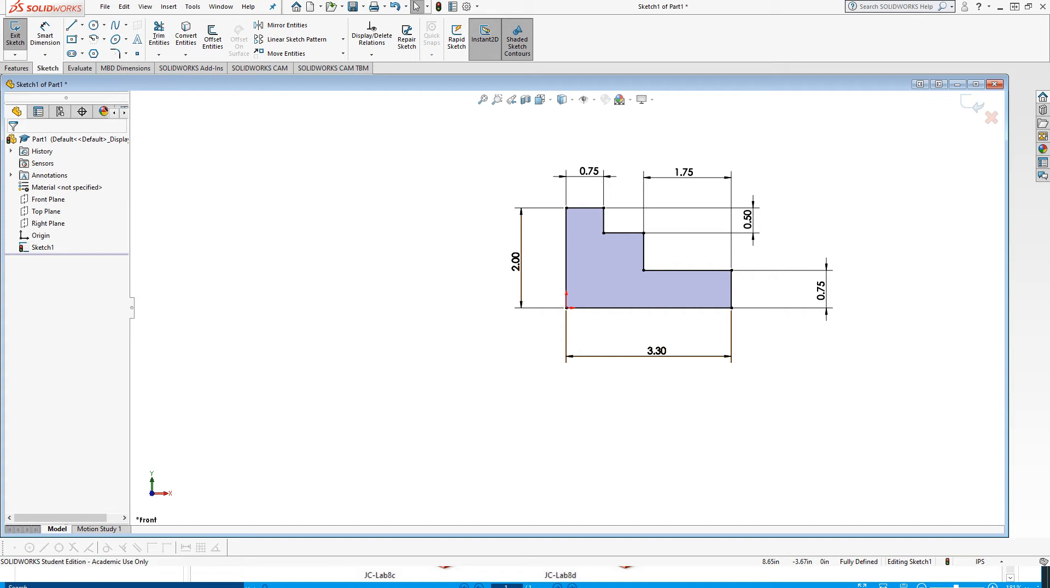
# Step: Consult Tutorial 3-1 in the CSWA practice problems PDF for the extrude depth, cut sketch, material and center of mass instructions
pyautogui.moveTo(733, 0); pyautogui.dragTo(666, 75)
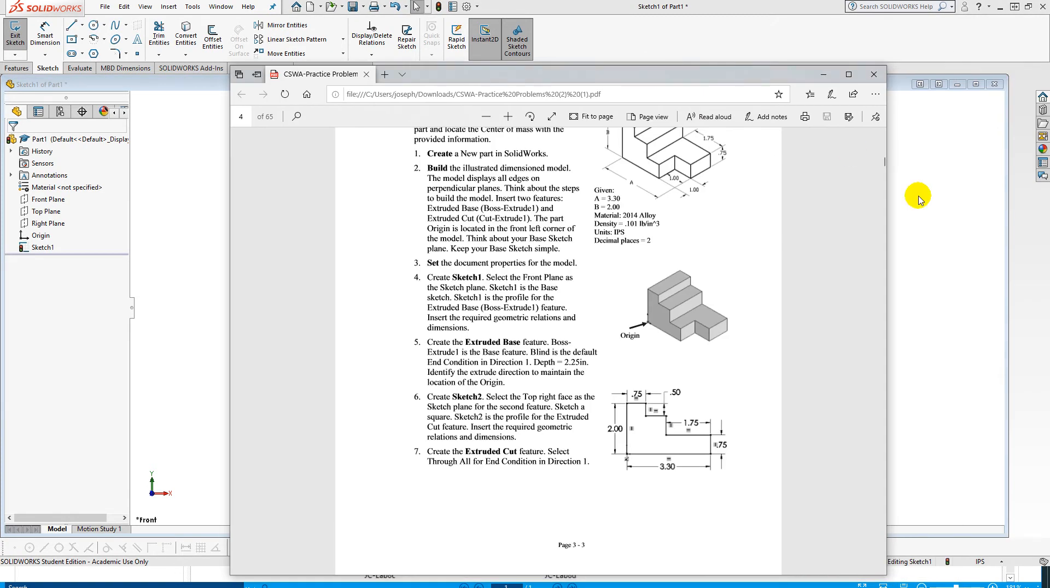
pyautogui.scroll(-8, 766, 219)
pyautogui.scroll(1, 764, 220)
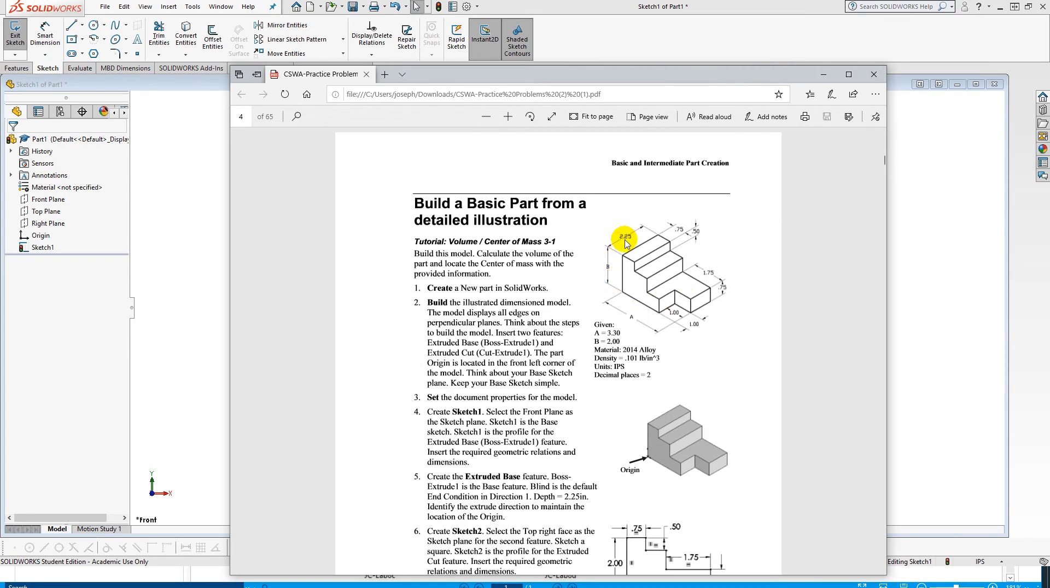
pyautogui.scroll(-7, 711, 383)
pyautogui.scroll(-1, 711, 383)
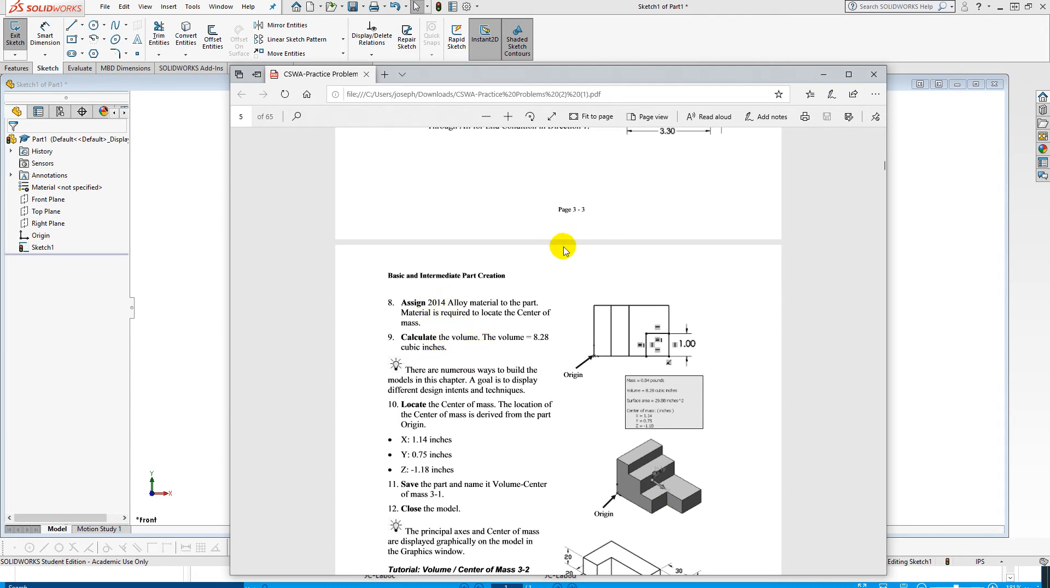
pyautogui.scroll(-3, 602, 321)
pyautogui.scroll(8, 604, 324)
pyautogui.scroll(3, 605, 326)
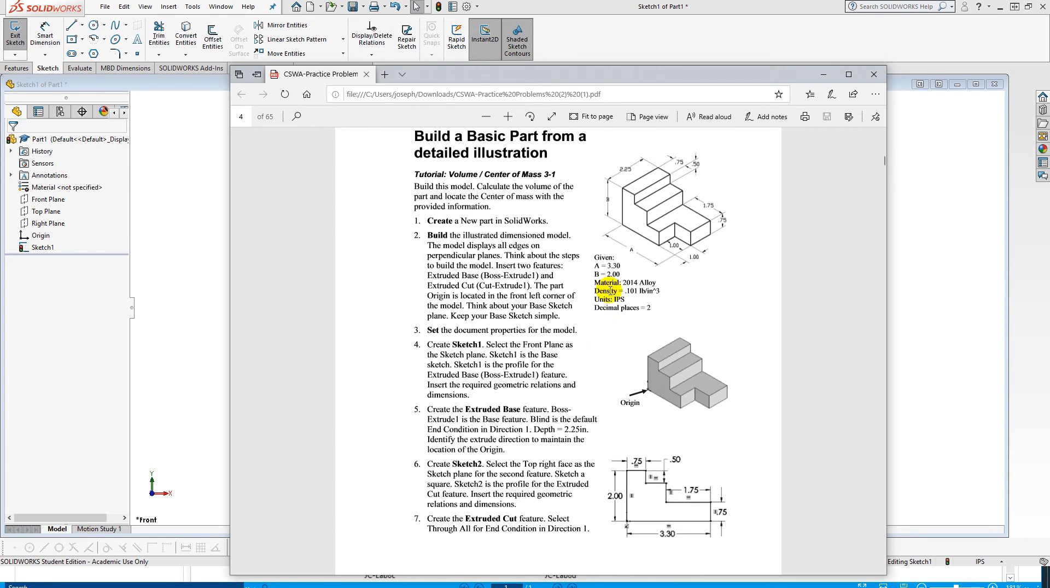
pyautogui.moveTo(750, 73); pyautogui.dragTo(1049, 11)
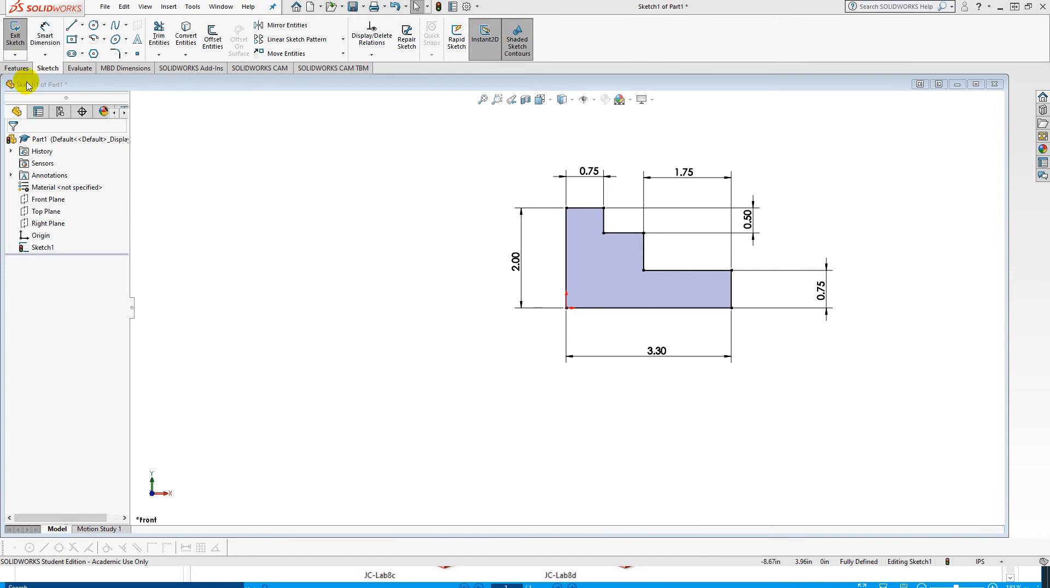
# Step: Extrude the stair-step profile as a blind boss 2.25 in deep in the reversed direction, behind the Front Plane
pyautogui.click(17, 68)
pyautogui.click(18, 44)
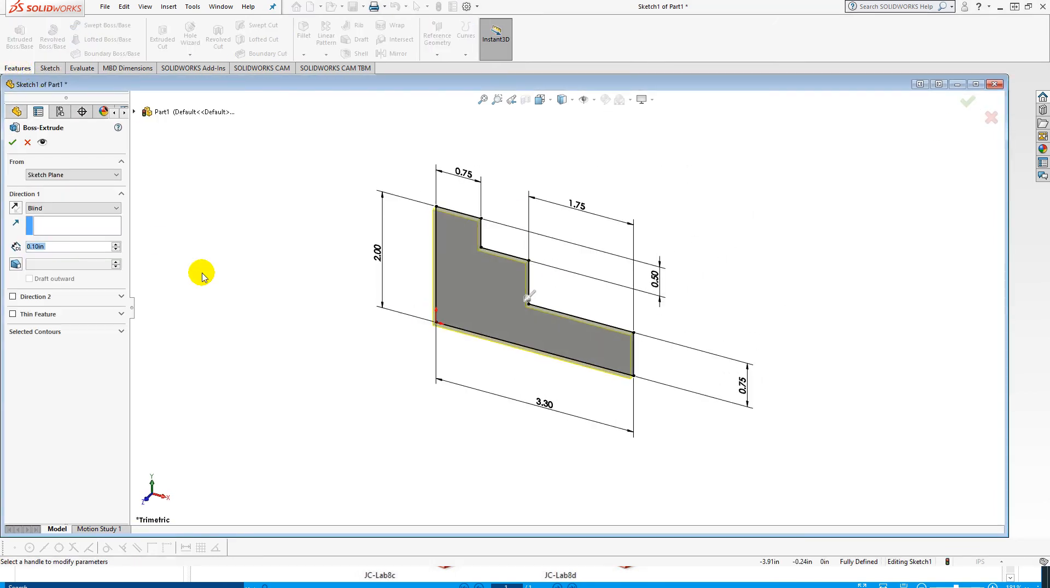
pyautogui.click(14, 208)
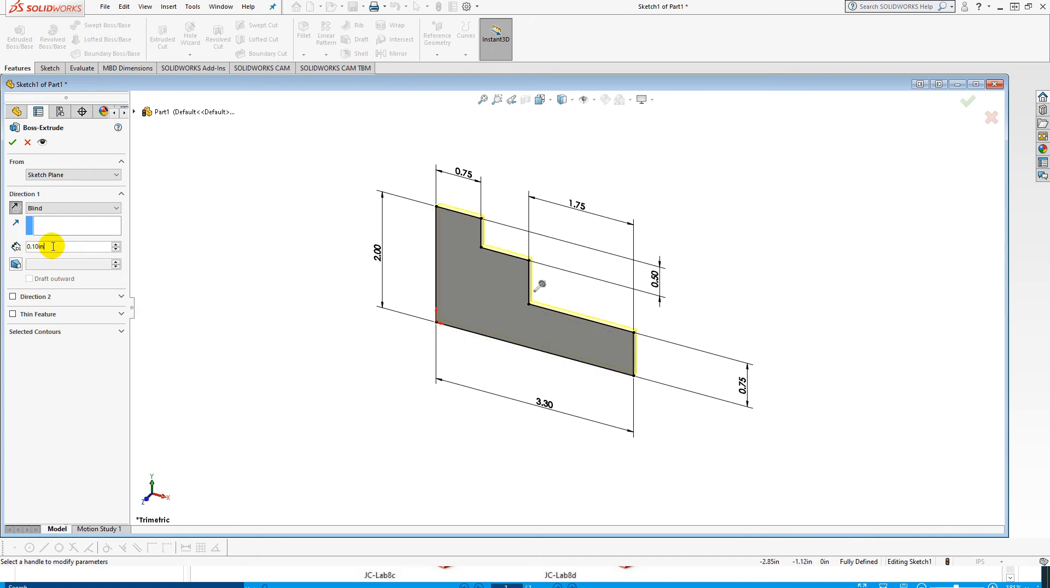
pyautogui.moveTo(53, 247); pyautogui.dragTo(23, 248)
pyautogui.write('2.25')
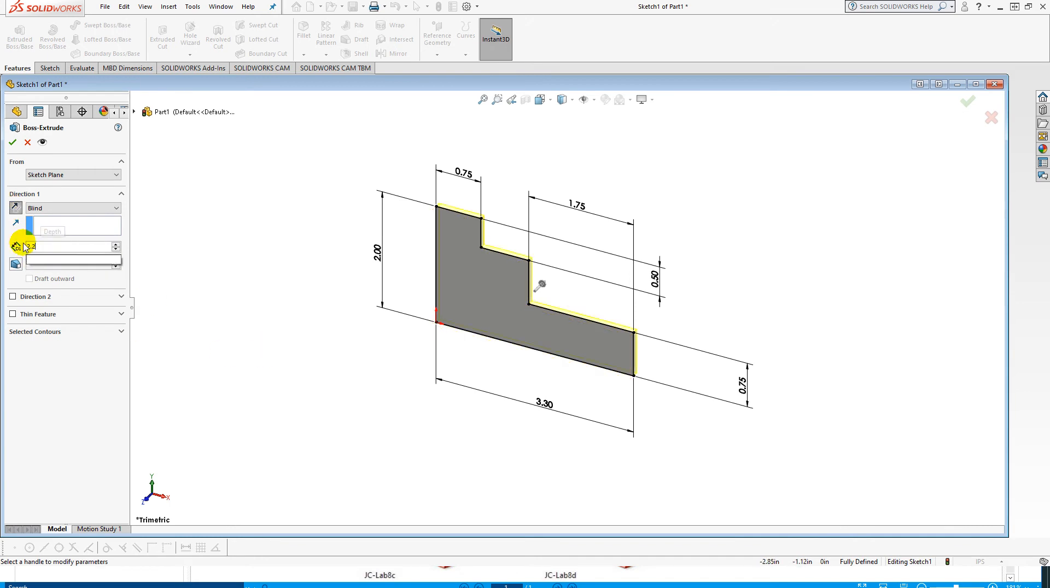
pyautogui.press('Return')
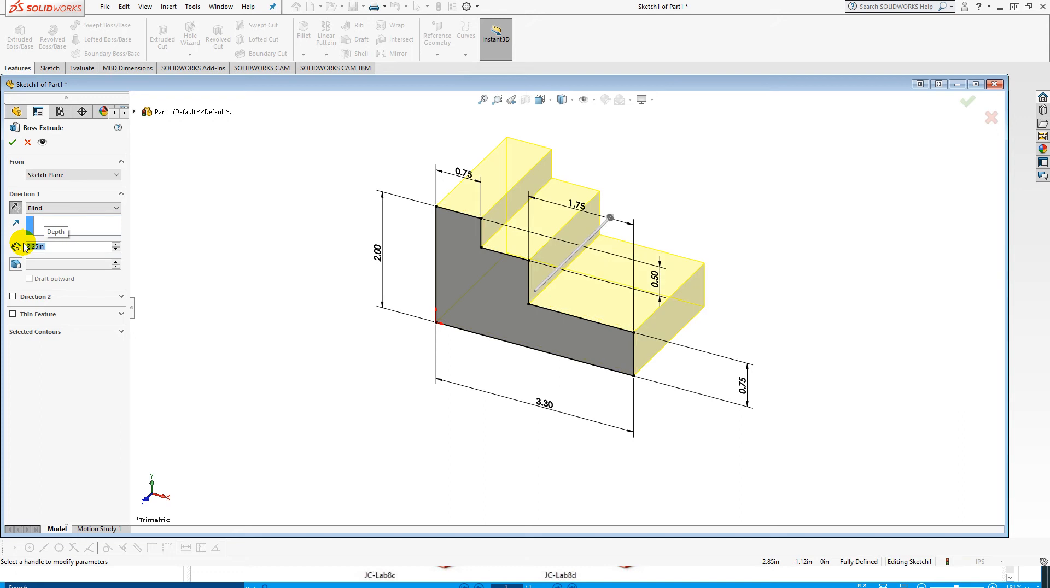
pyautogui.click(11, 141)
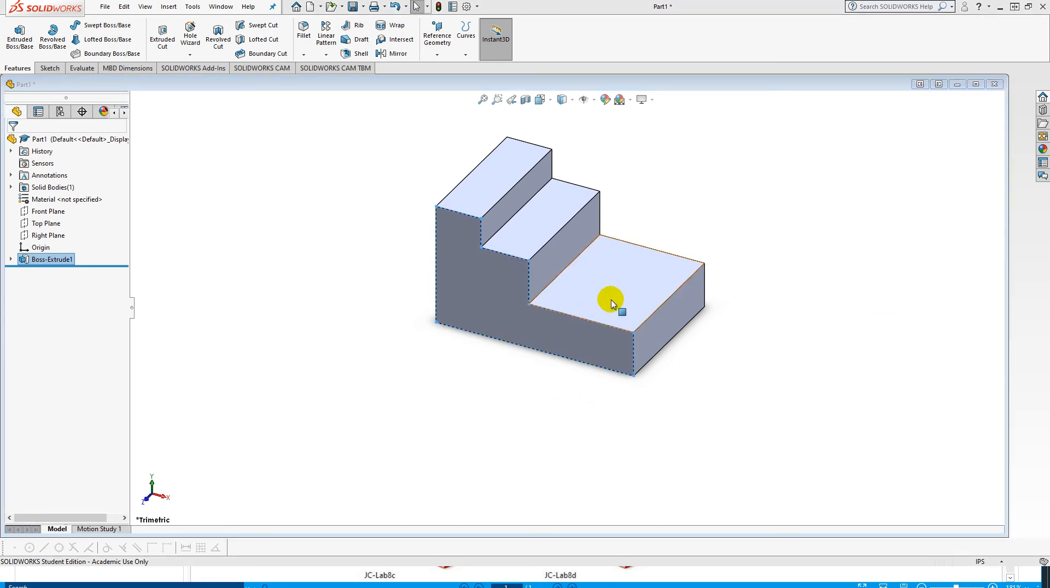
pyautogui.moveTo(361, 298); pyautogui.dragTo(296, 322, button='middle')
pyautogui.click(148, 6)
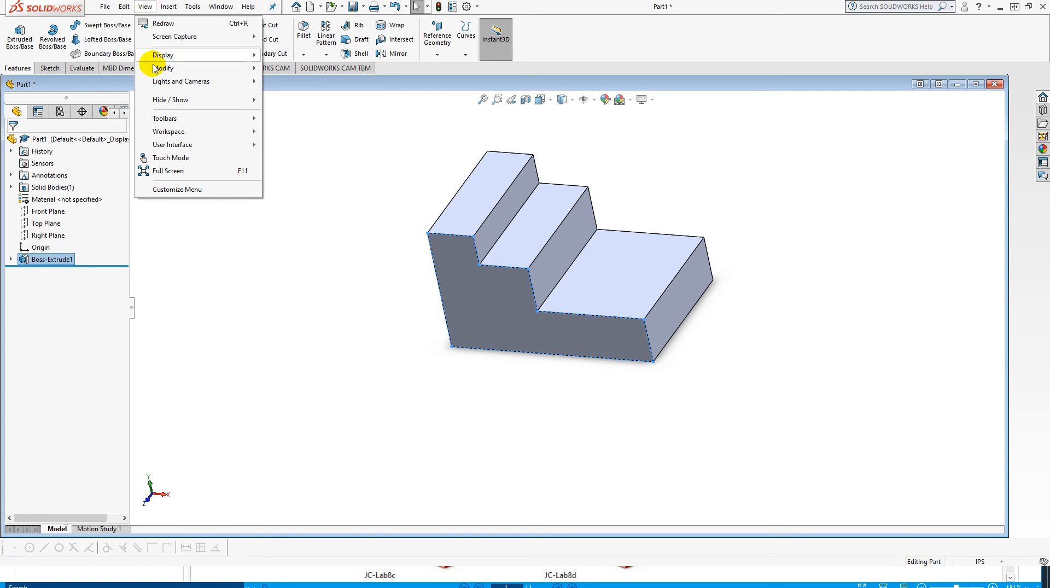
pyautogui.moveTo(178, 105)
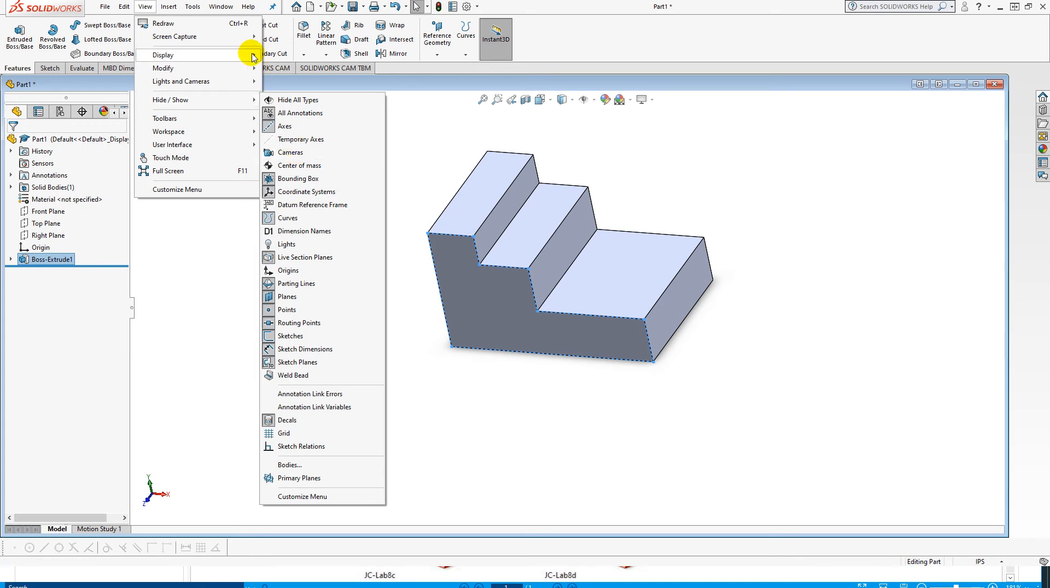
pyautogui.moveTo(247, 58)
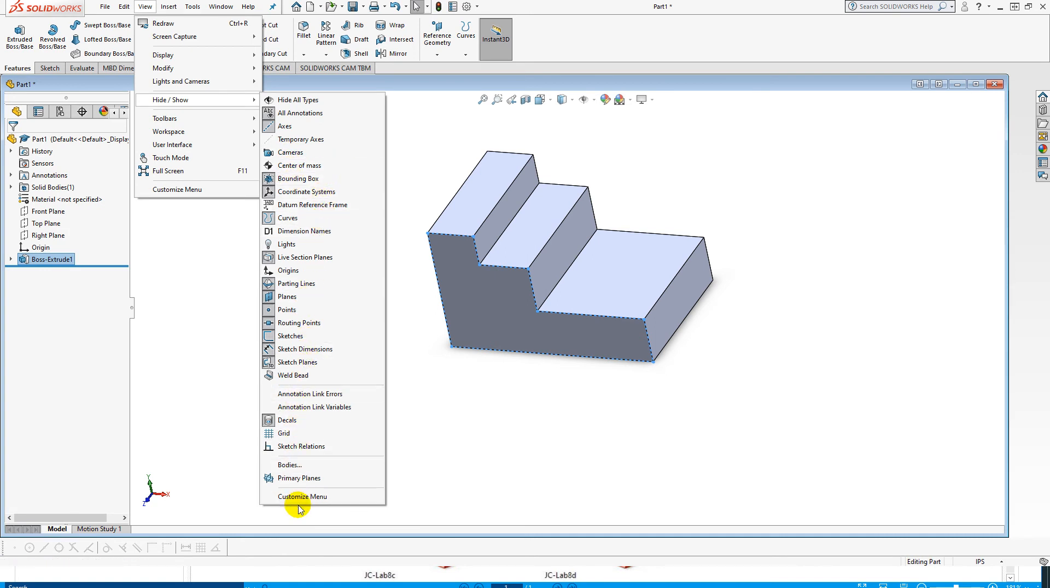
pyautogui.click(218, 228)
pyautogui.moveTo(331, 265); pyautogui.dragTo(536, 306, button='middle')
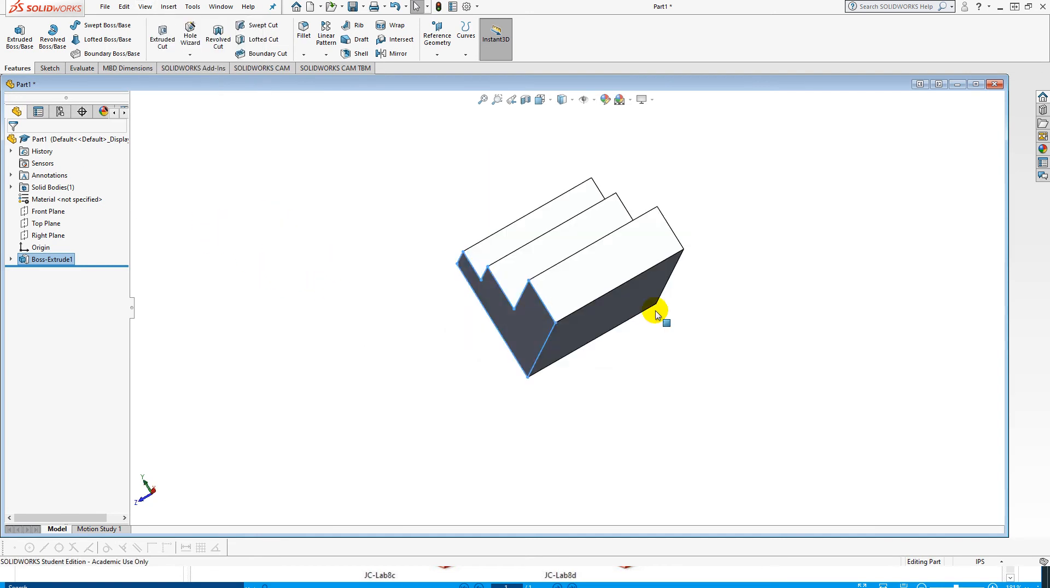
pyautogui.moveTo(406, 211); pyautogui.dragTo(483, 225, button='middle')
# Step: Show the block in isometric view and start a sketch on the top face of its lowest step
pyautogui.press('space')
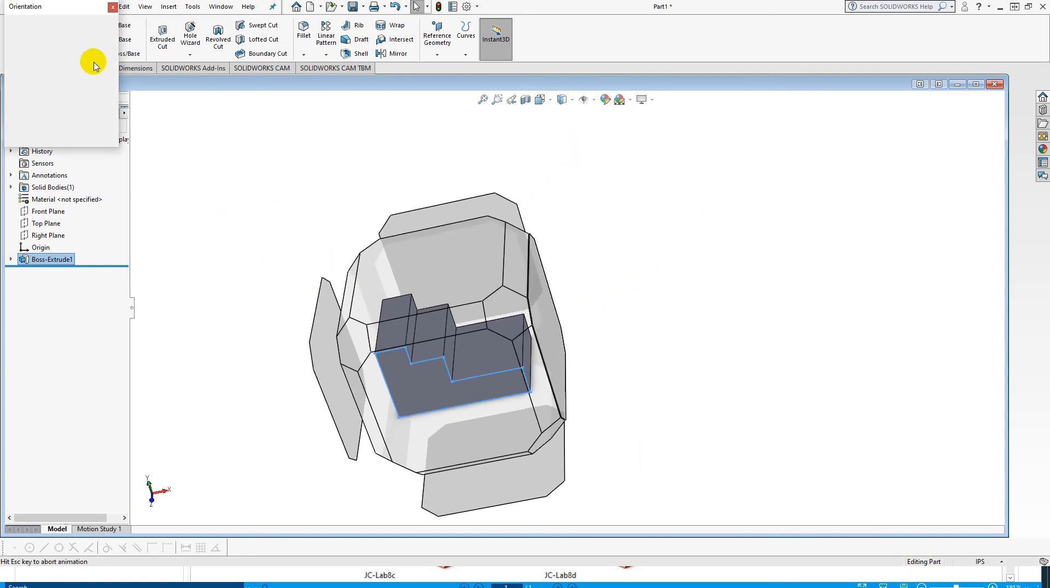
pyautogui.click(103, 41)
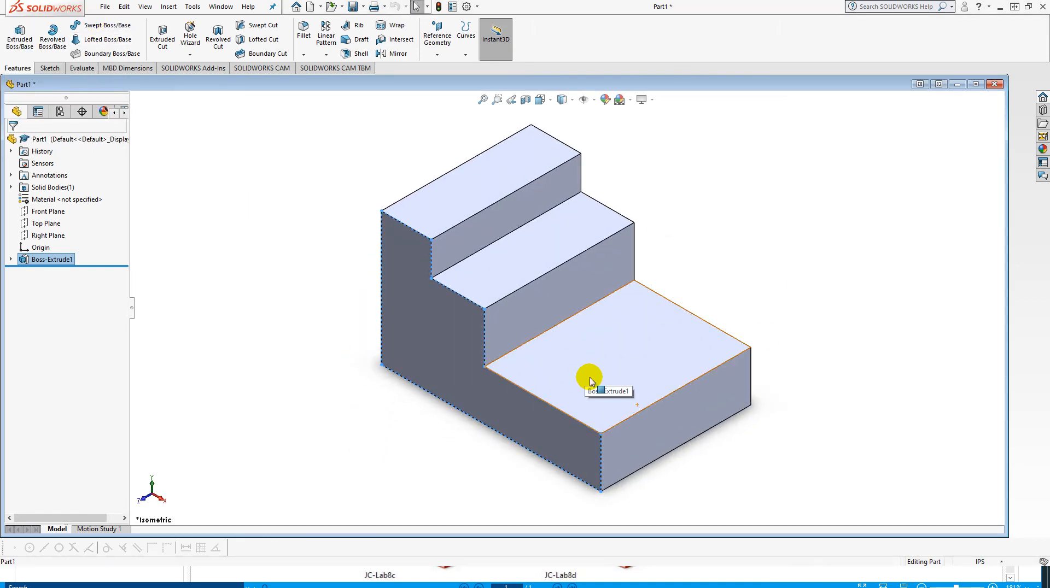
pyautogui.click(589, 380)
pyautogui.click(636, 345)
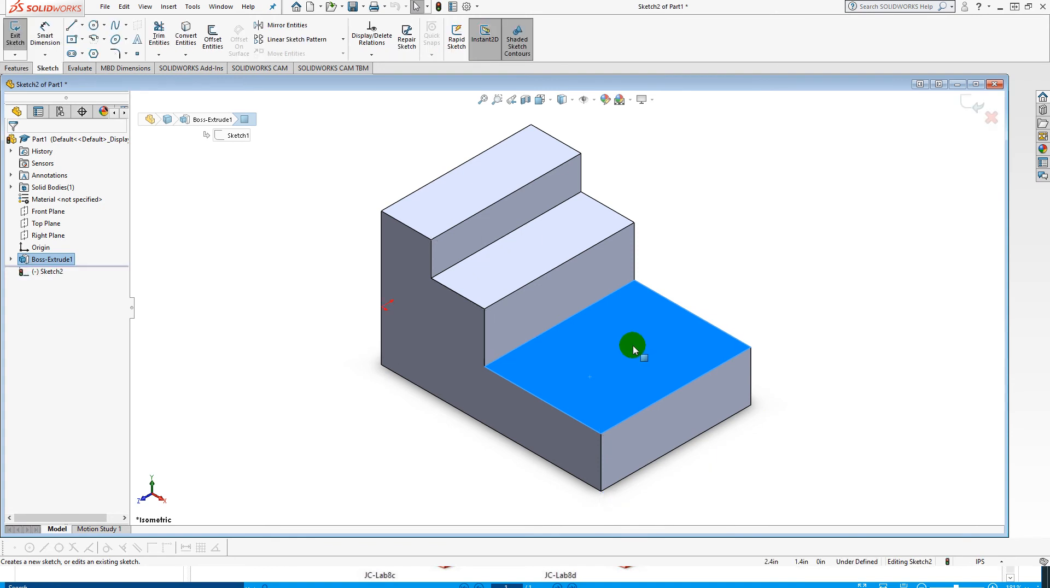
# Step: Sketch a corner rectangle about 0.82 by 0.77 in from the lowest step's front outer corner inward on its top face
pyautogui.click(82, 39)
pyautogui.click(99, 53)
pyautogui.click(601, 433)
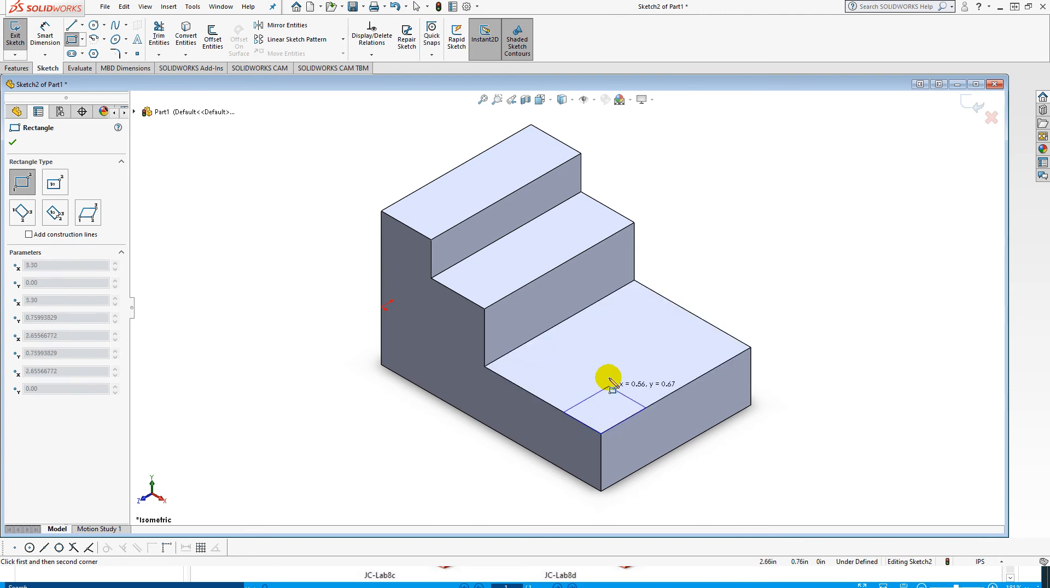
pyautogui.click(597, 372)
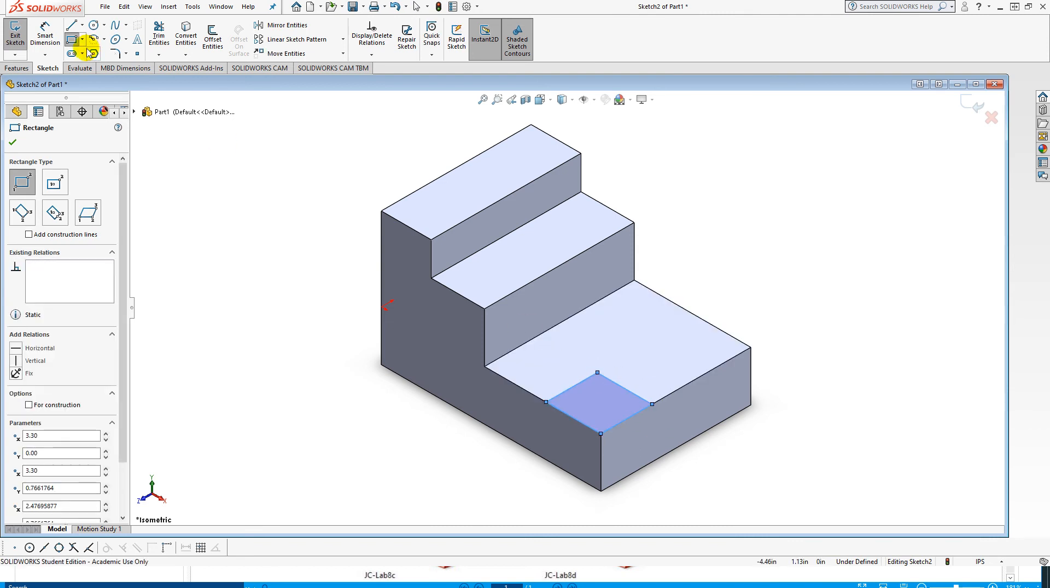
# Step: Dimension the rectangle's side along the block's right end edge to 1 in
pyautogui.click(45, 35)
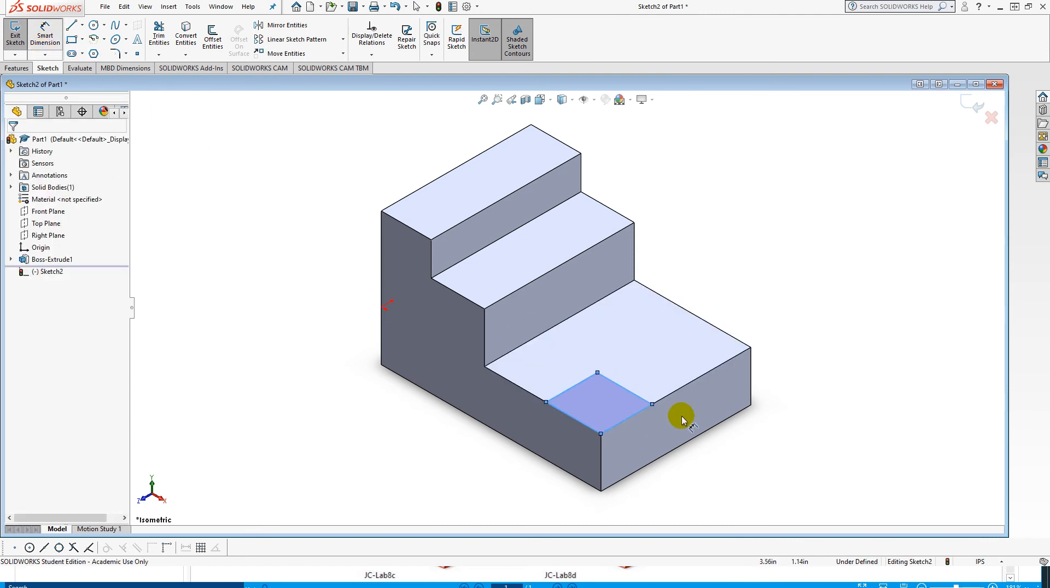
pyautogui.click(624, 425)
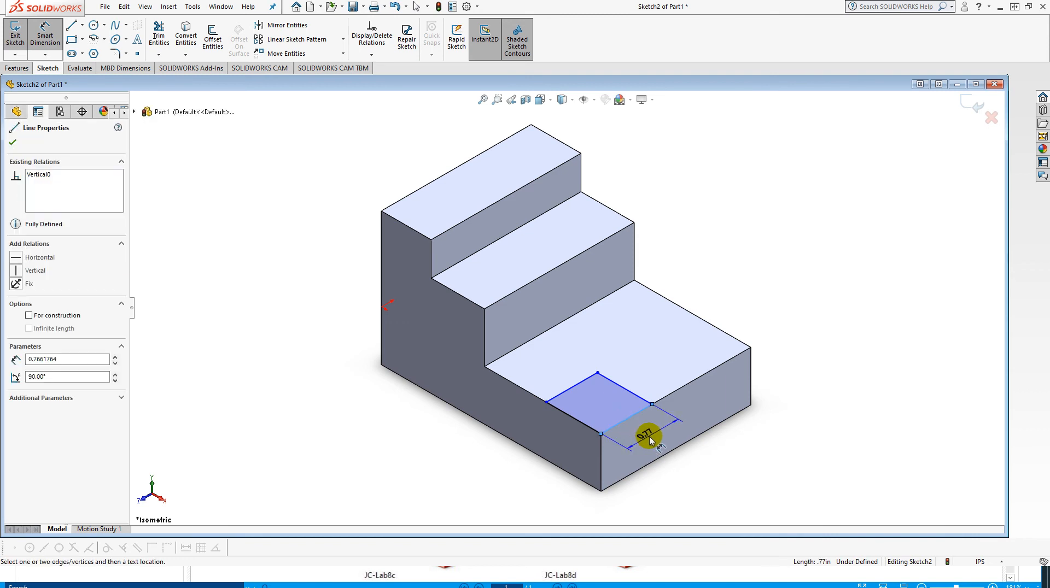
pyautogui.click(648, 436)
pyautogui.write('1')
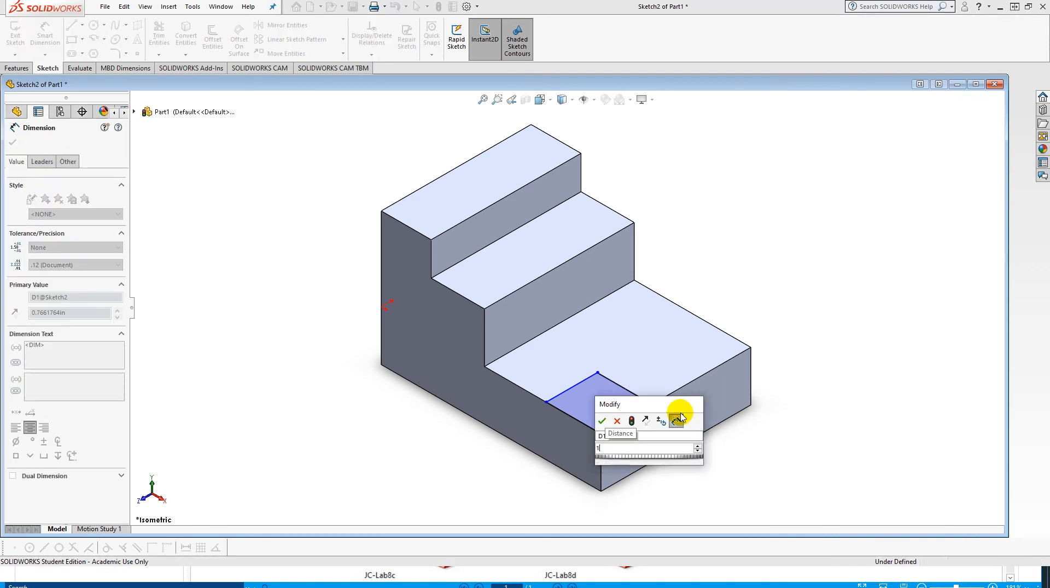
pyautogui.press('Return')
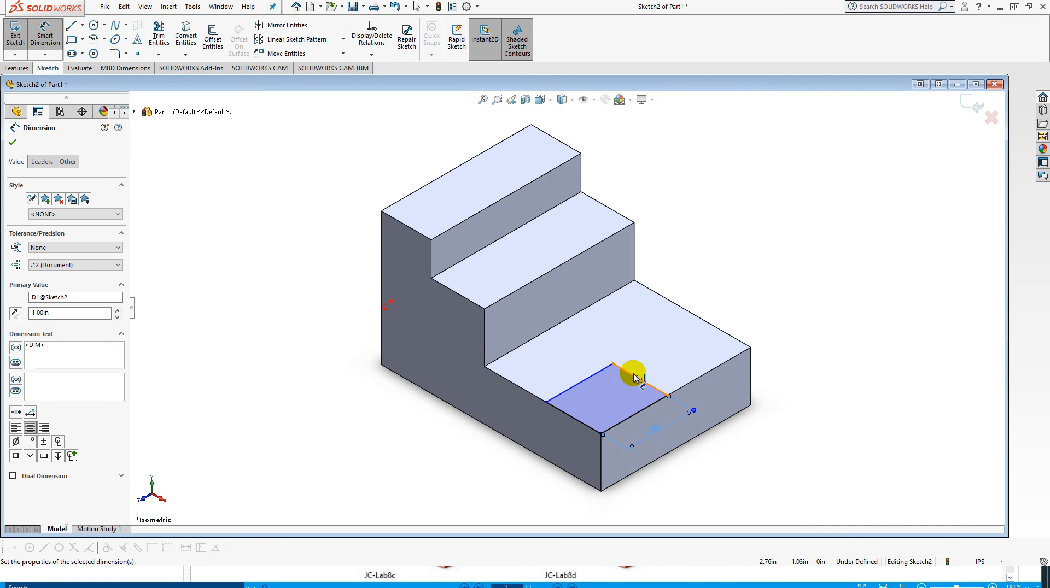
# Step: Dimension the rectangle's other side, running parallel to the block's front edge, to 1 in
pyautogui.click(634, 377)
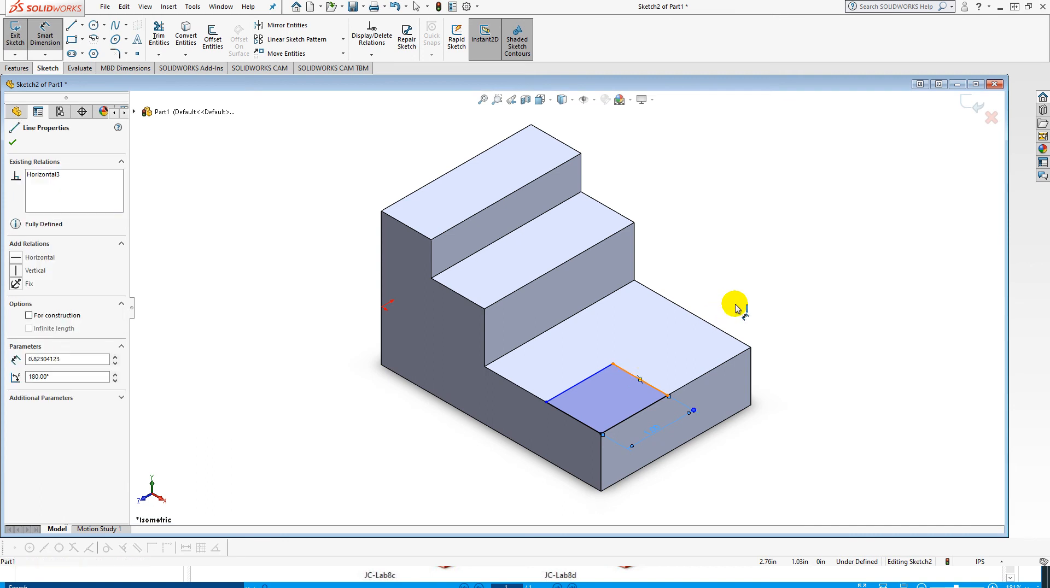
pyautogui.click(765, 312)
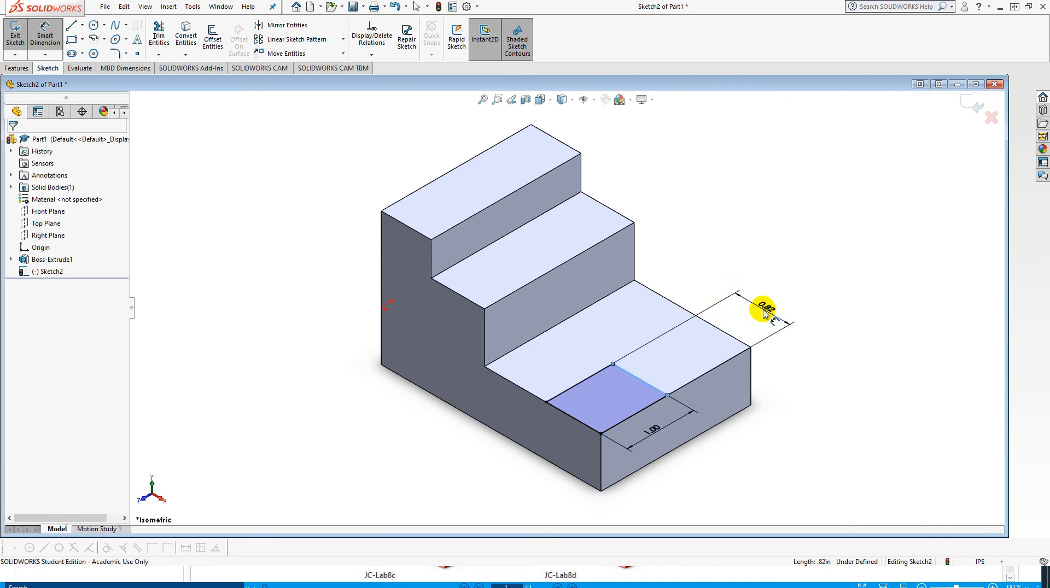
pyautogui.press('Return')
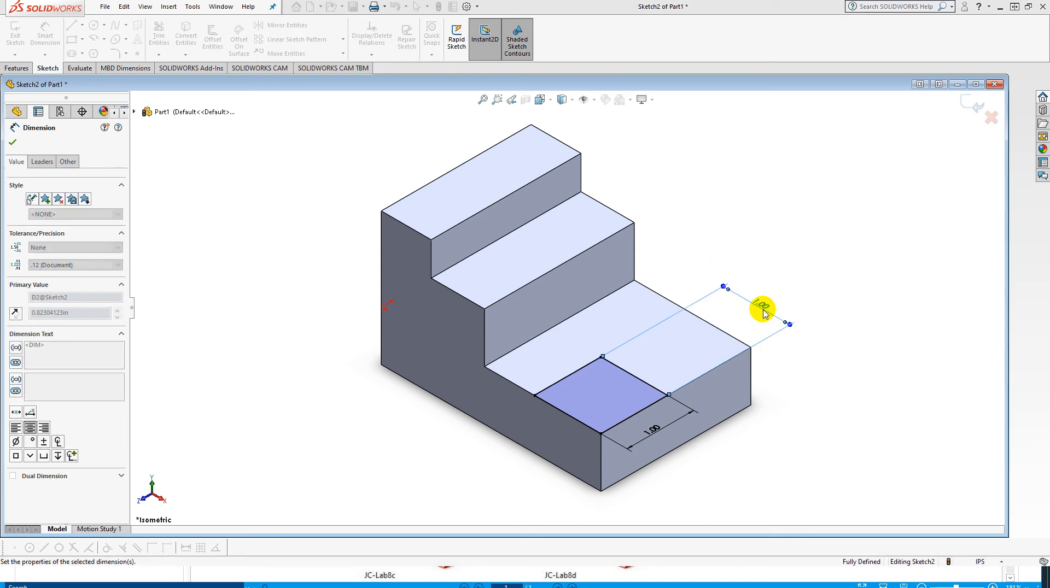
pyautogui.click(12, 142)
# Step: Cut-extrude the 1 in square sketch Through All to remove the front outer corner of the lowest step
pyautogui.click(16, 68)
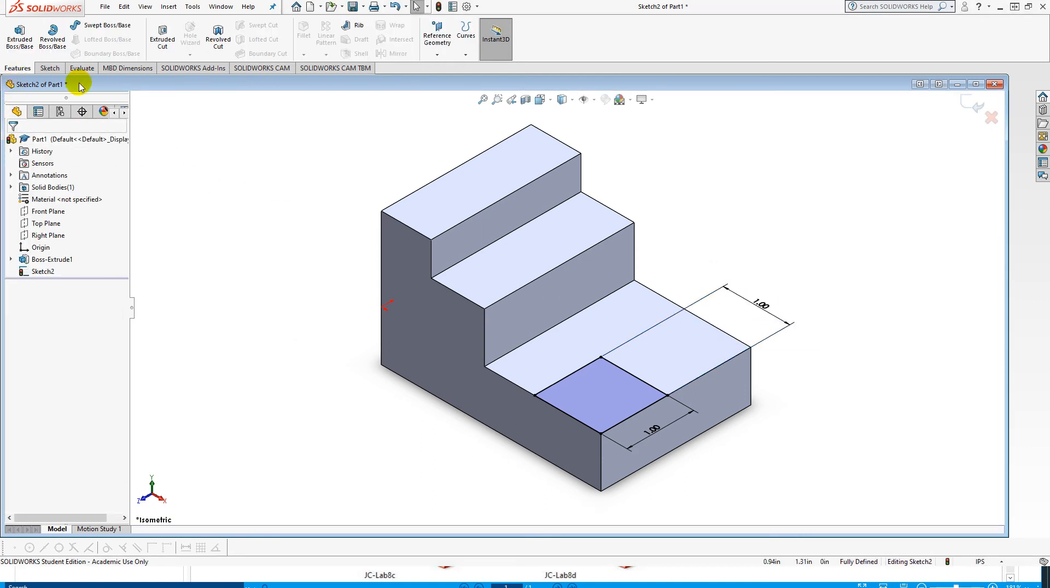
pyautogui.click(162, 36)
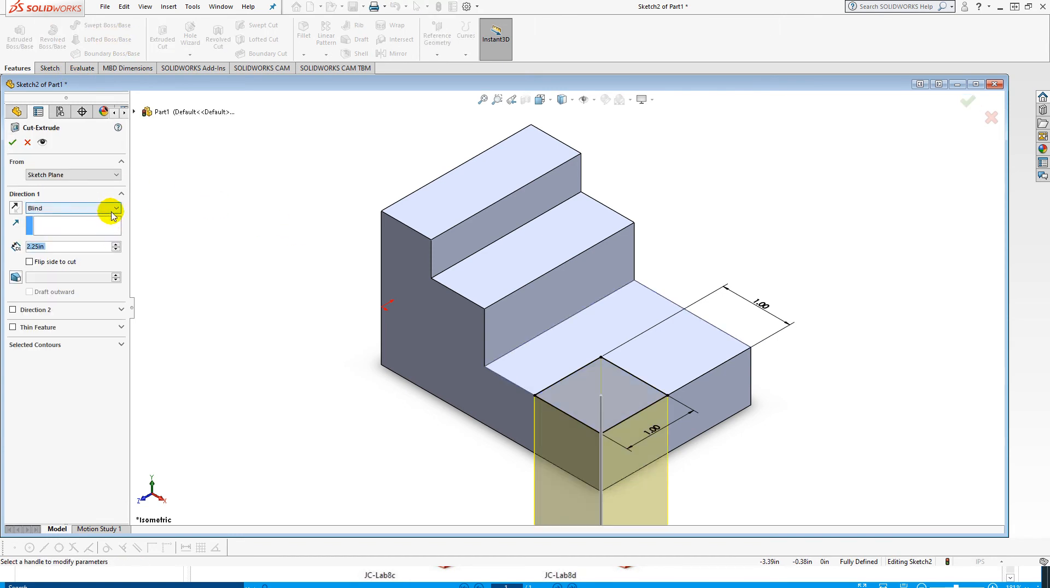
pyautogui.click(109, 210)
pyautogui.click(75, 230)
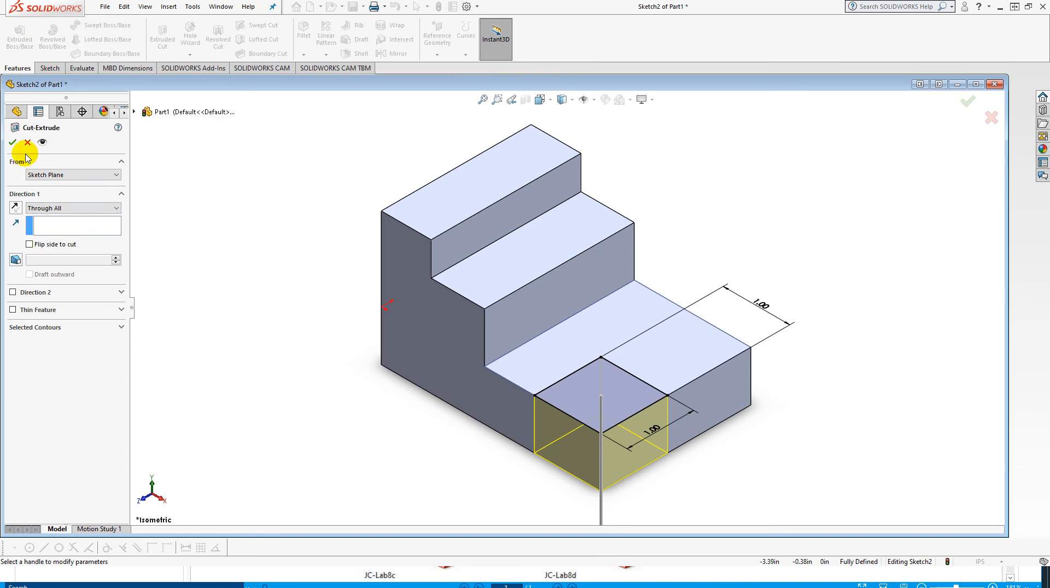
pyautogui.click(12, 143)
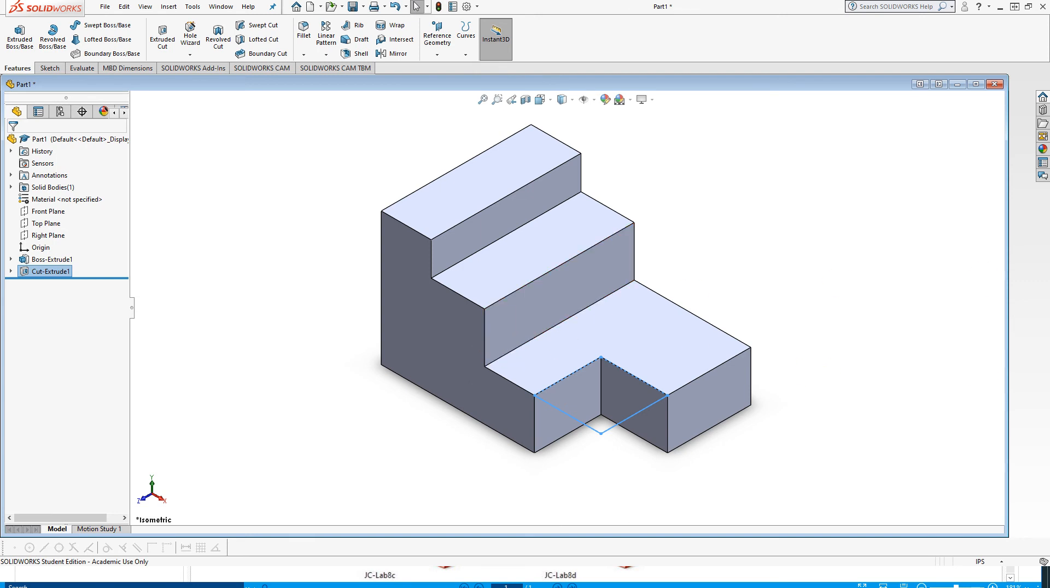
# Step: Check the material instructions in the CSWA practice problems PDF and open the part's material for editing
pyautogui.moveTo(1049, 87); pyautogui.dragTo(685, 177)
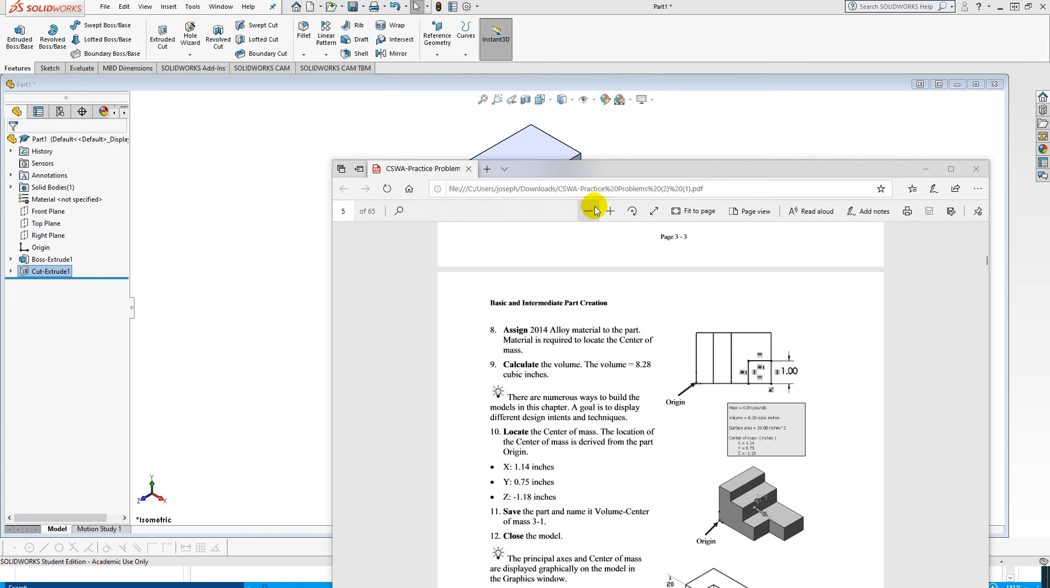
pyautogui.moveTo(595, 174); pyautogui.dragTo(1049, 180)
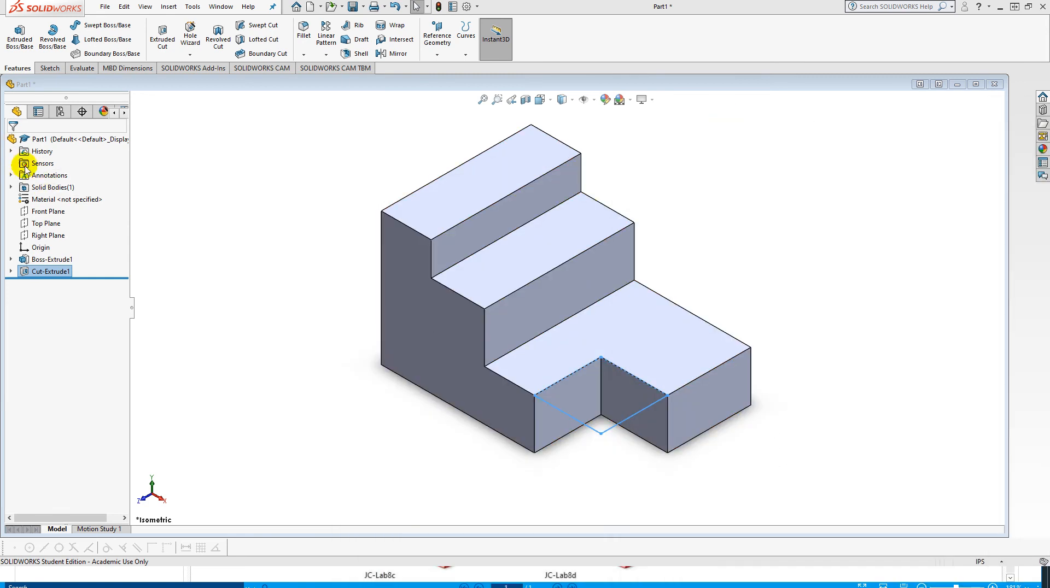
pyautogui.rightClick(41, 204)
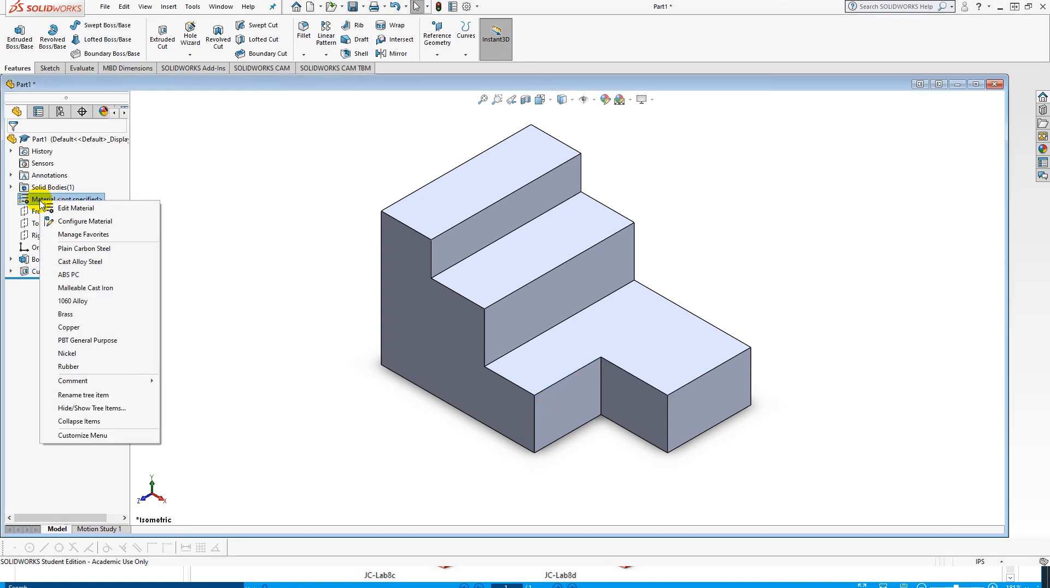
pyautogui.click(76, 208)
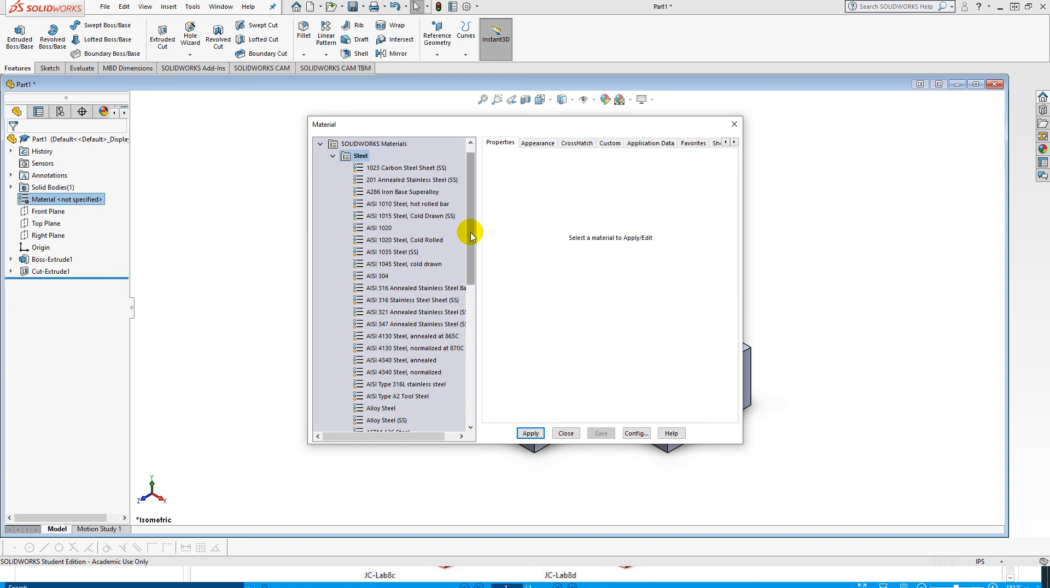
pyautogui.moveTo(472, 236); pyautogui.dragTo(469, 274)
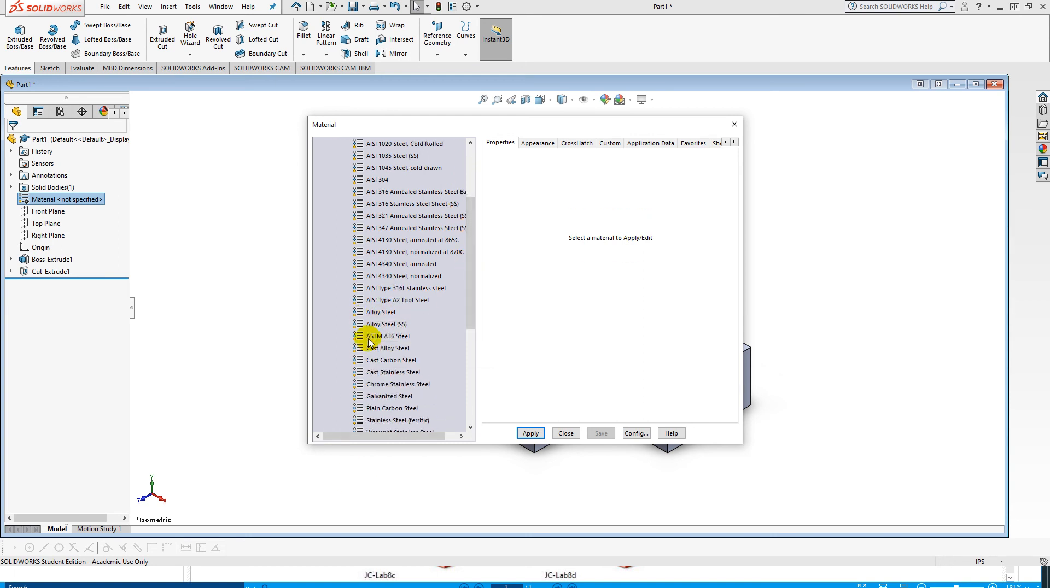
pyautogui.click(382, 316)
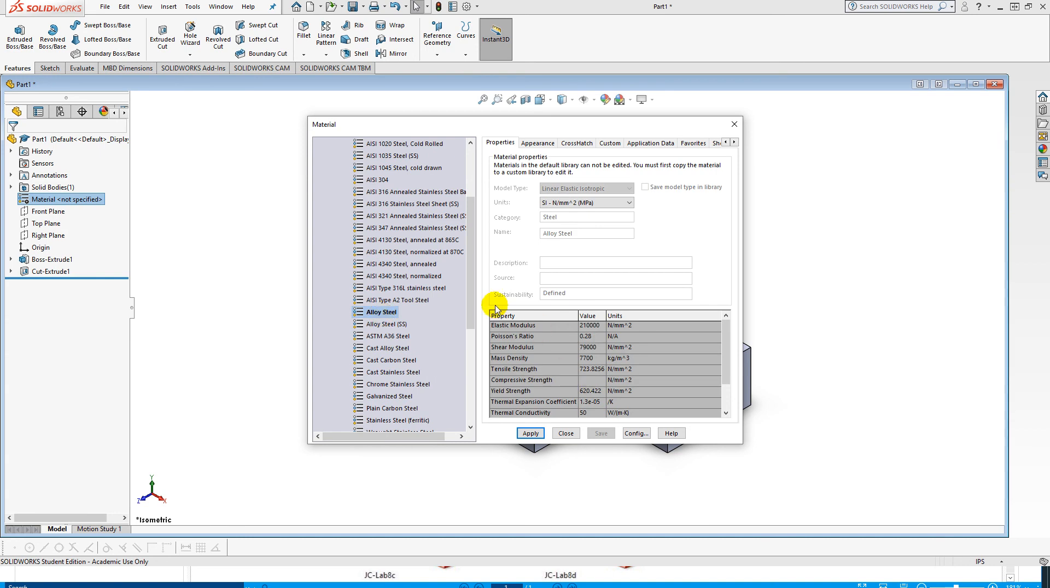
pyautogui.click(373, 324)
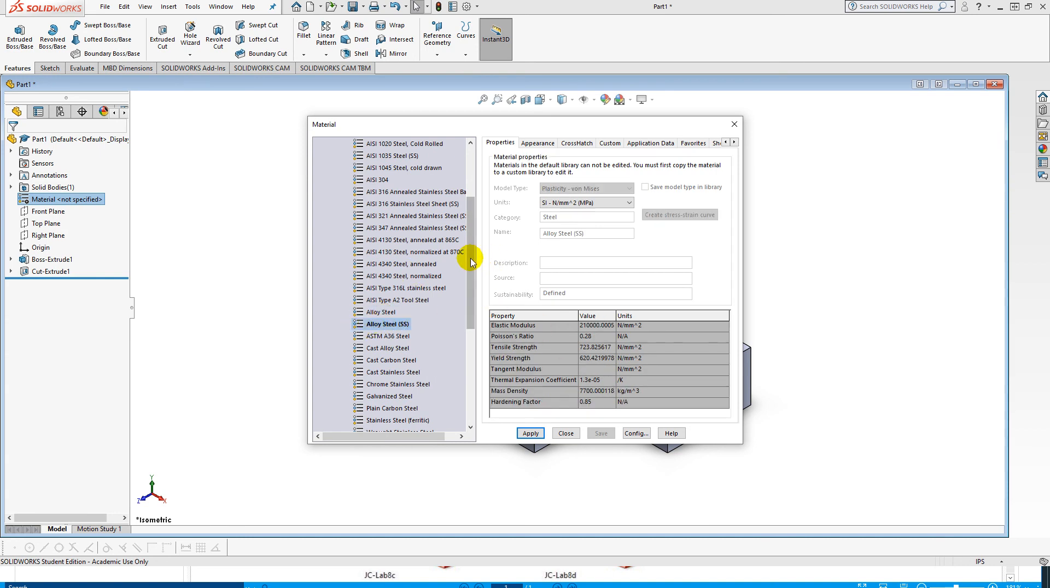
pyautogui.moveTo(472, 264); pyautogui.dragTo(475, 209)
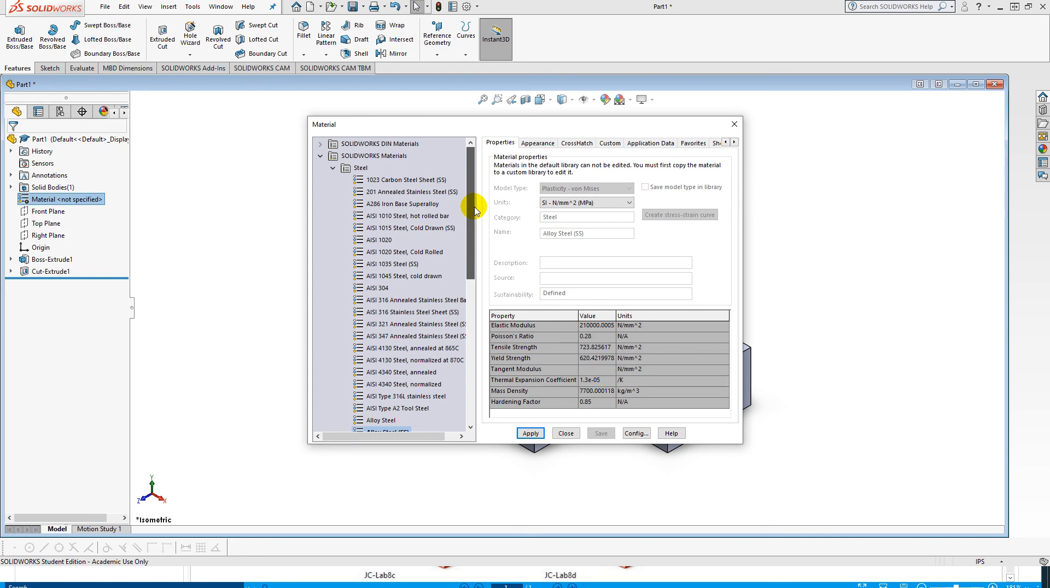
pyautogui.moveTo(475, 209); pyautogui.dragTo(474, 293)
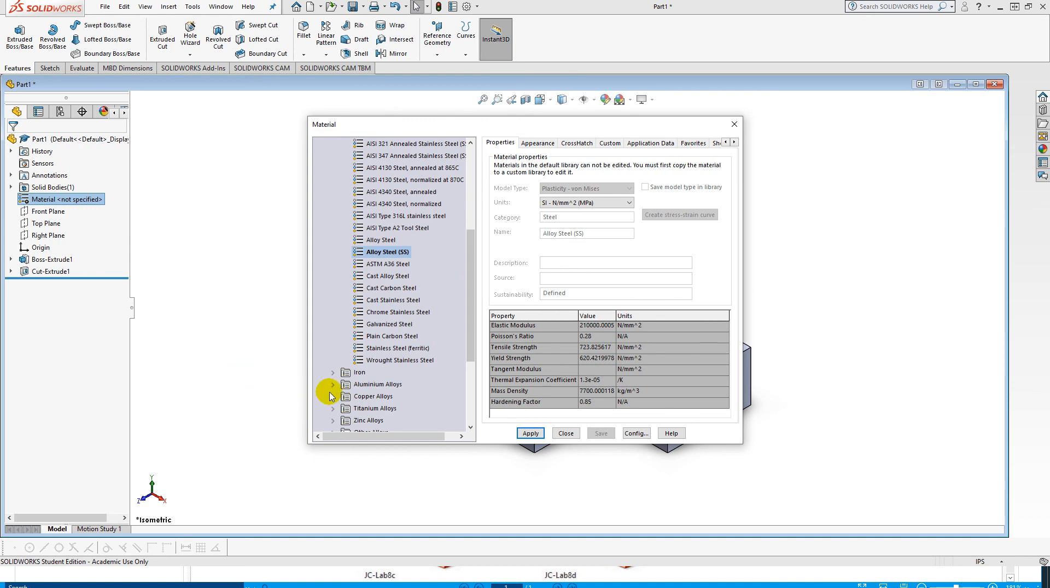
# Step: Apply the 2014 Alloy material from the Aluminium Alloys category to the part and close the material library
pyautogui.click(358, 385)
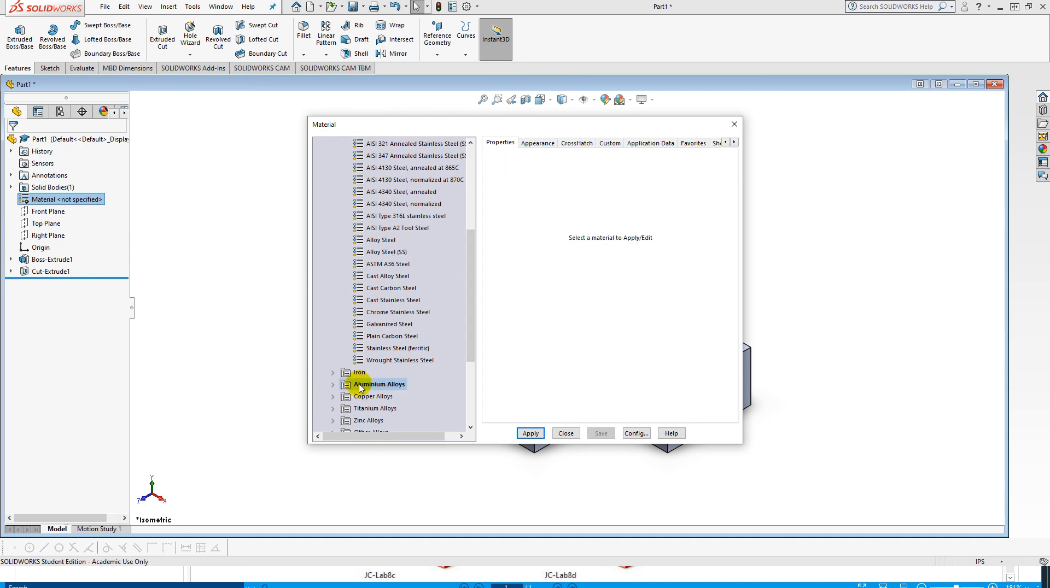
pyautogui.click(331, 385)
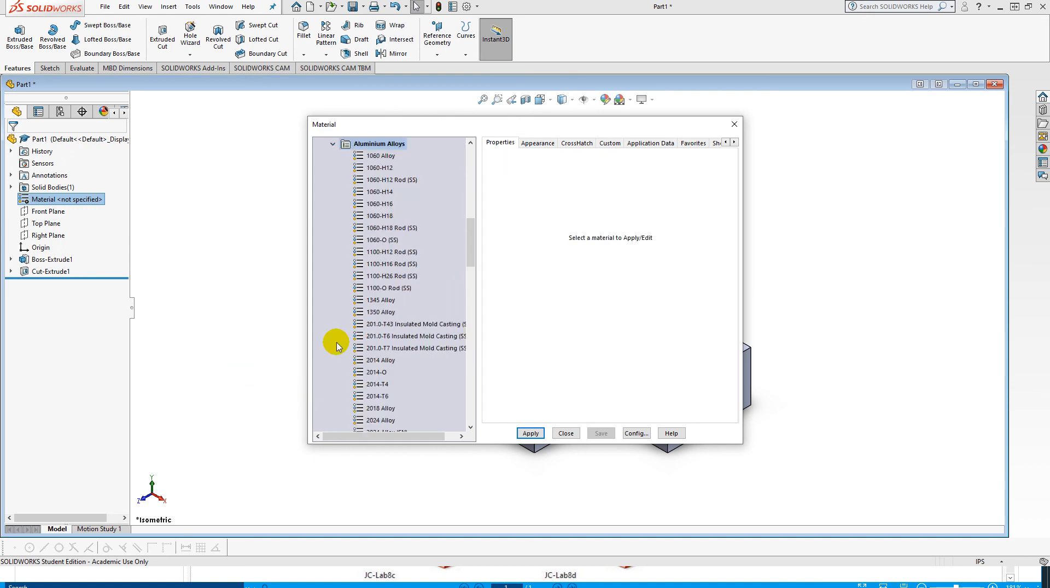
pyautogui.scroll(-1, 471, 241)
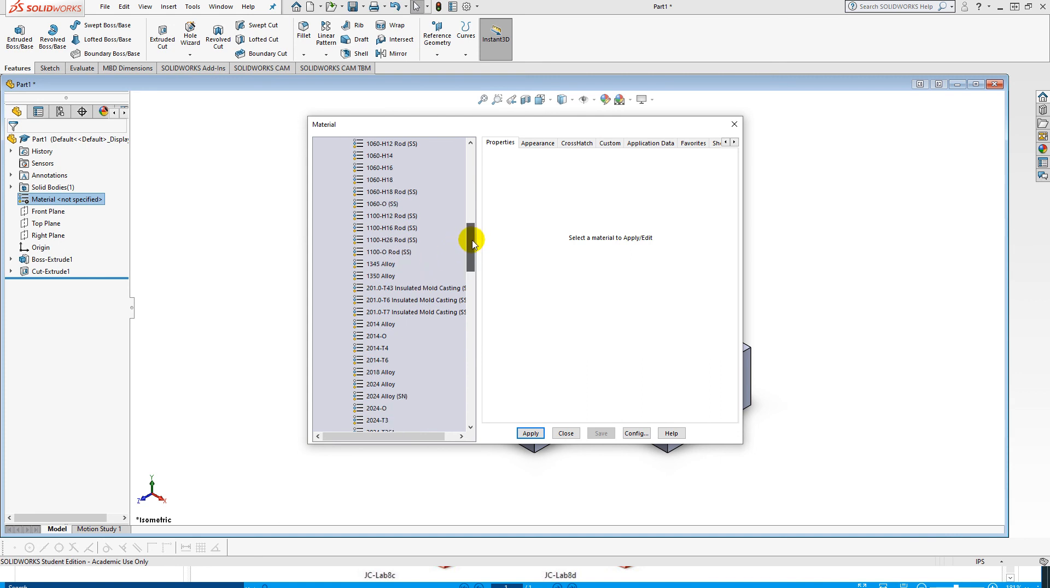
pyautogui.scroll(-1, 472, 243)
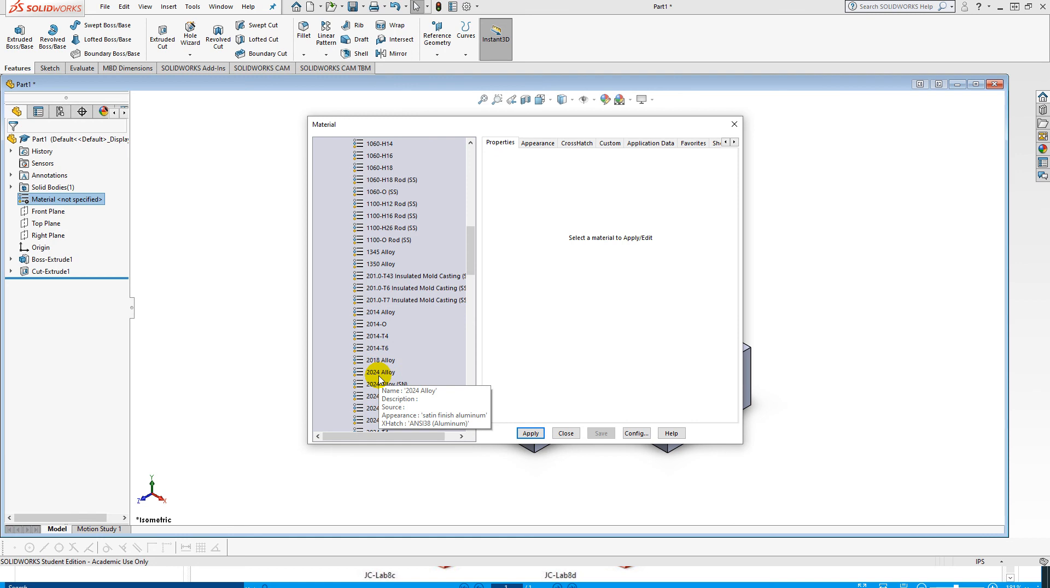
pyautogui.click(380, 313)
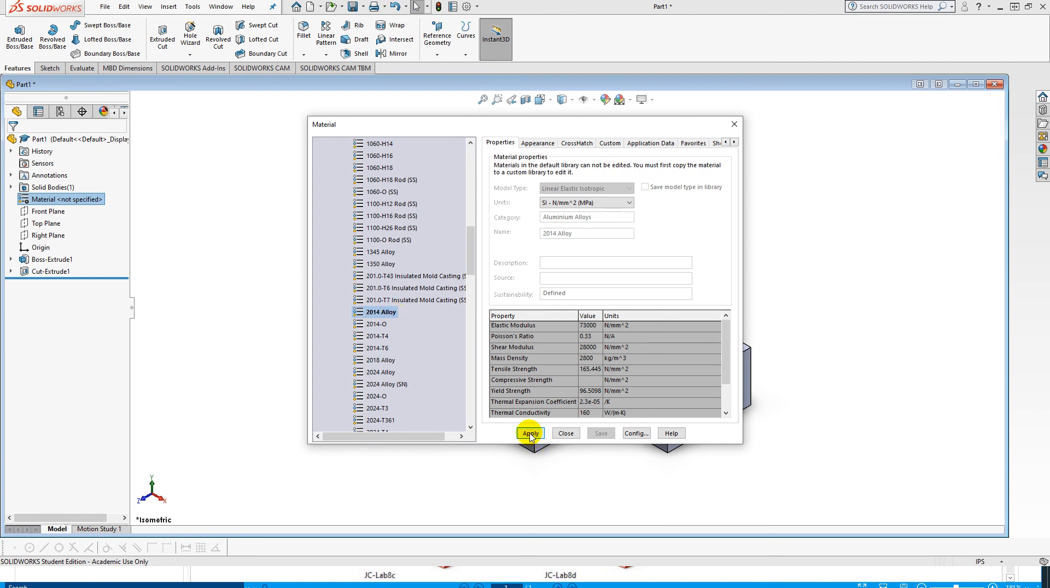
pyautogui.scroll(3, 470, 268)
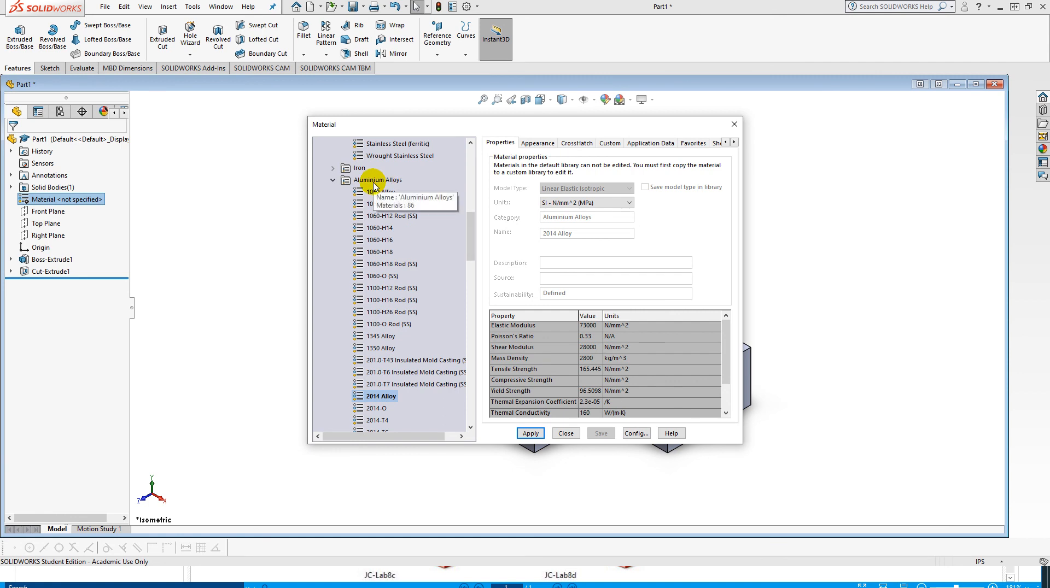
pyautogui.click(536, 435)
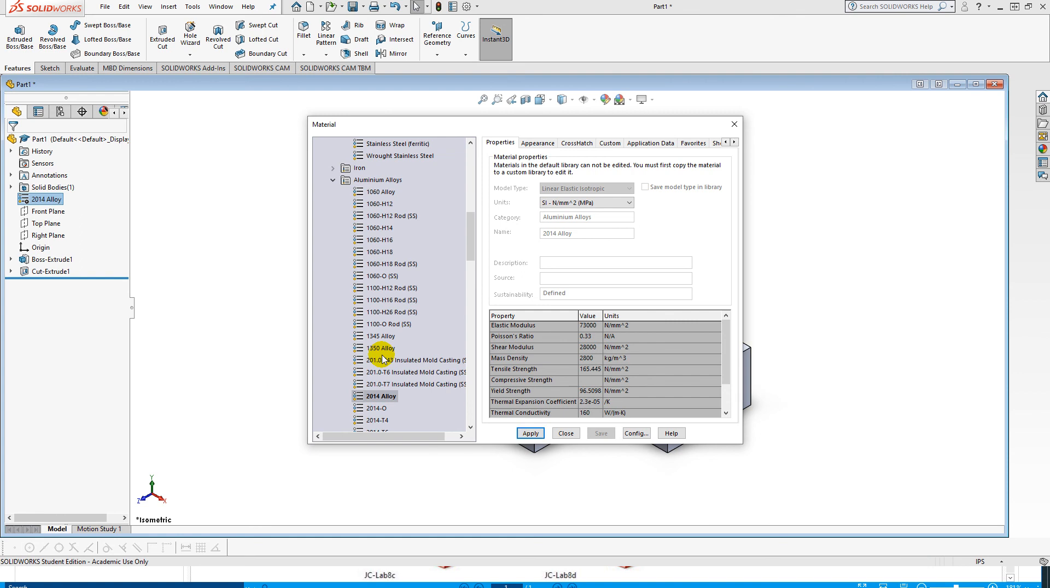
pyautogui.click(566, 434)
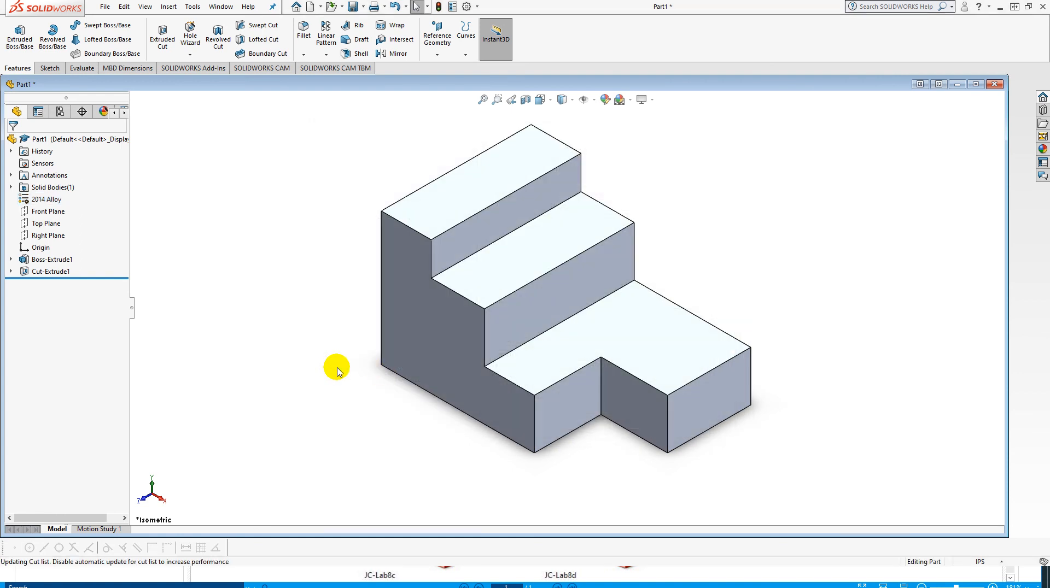
# Step: Calculate the part's mass properties and examine its mass, volume and center of mass
pyautogui.click(80, 69)
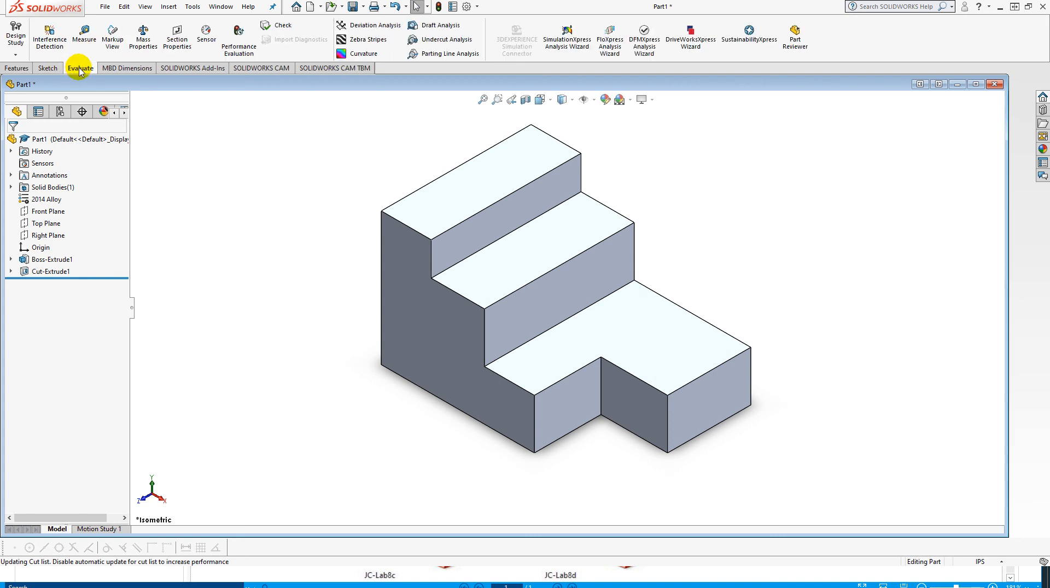
pyautogui.click(143, 36)
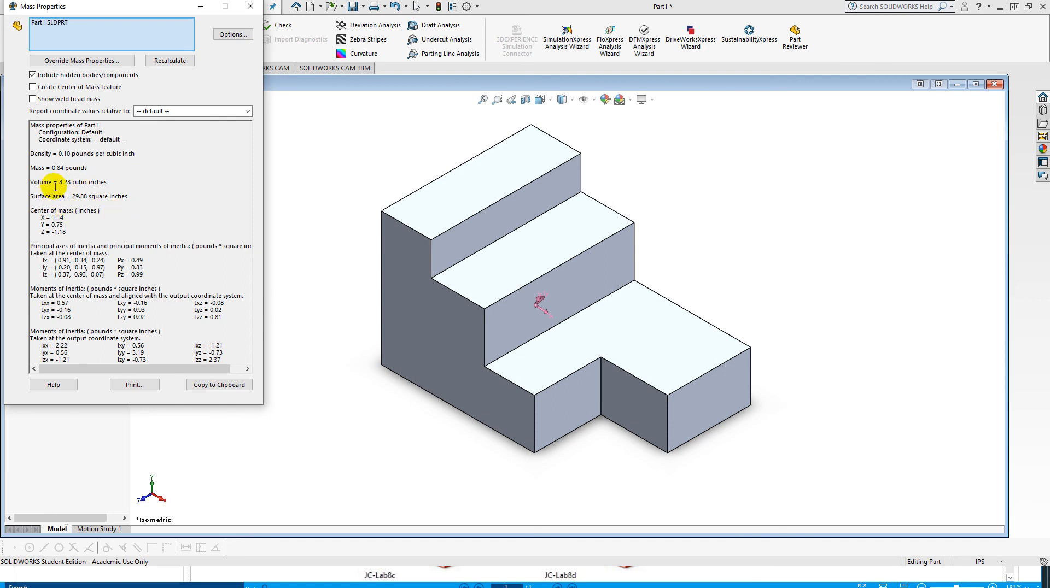
pyautogui.moveTo(94, 170); pyautogui.dragTo(36, 169)
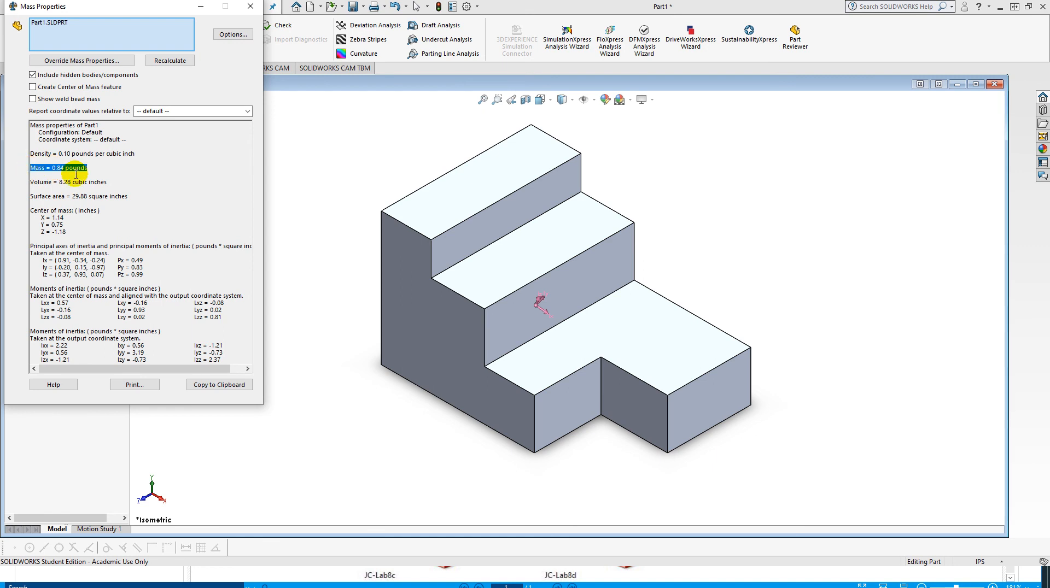
pyautogui.click(438, 348)
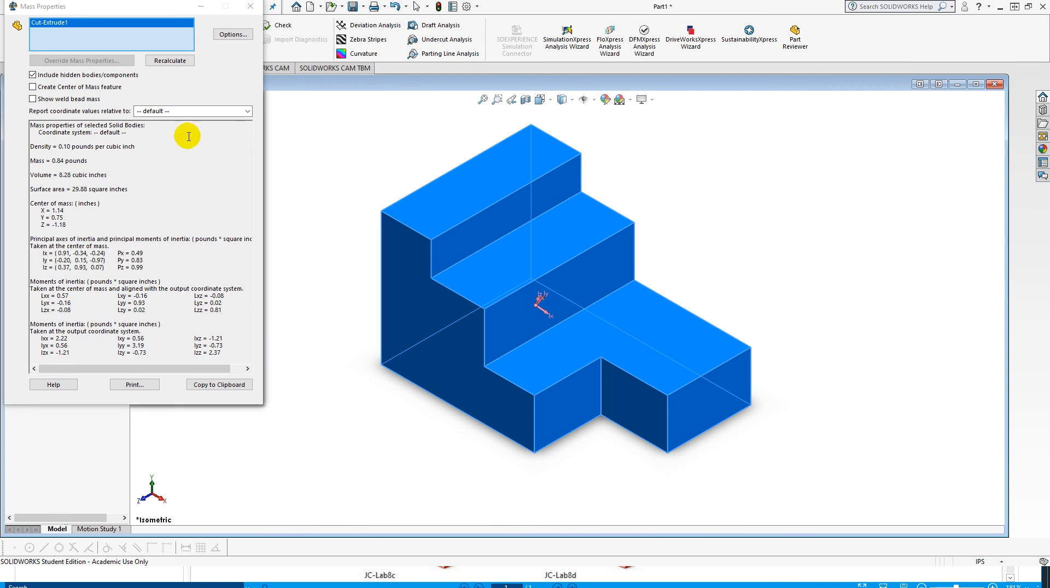
pyautogui.click(250, 7)
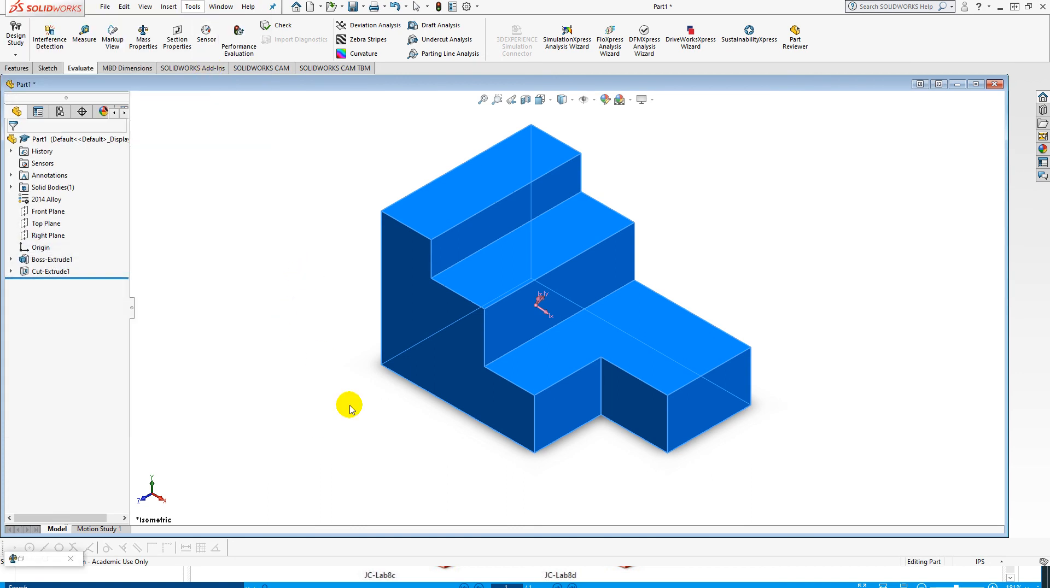
pyautogui.click(293, 337)
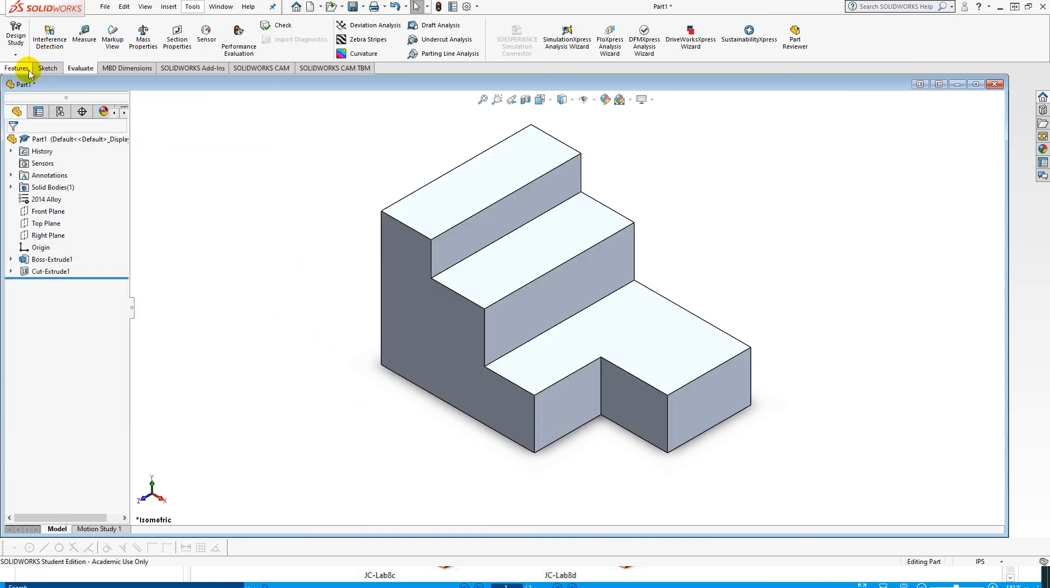
# Step: Start a sketch on the block's stepped front face and draw a horizontal centerline about 1.81 in long just above its lower edge
pyautogui.click(48, 69)
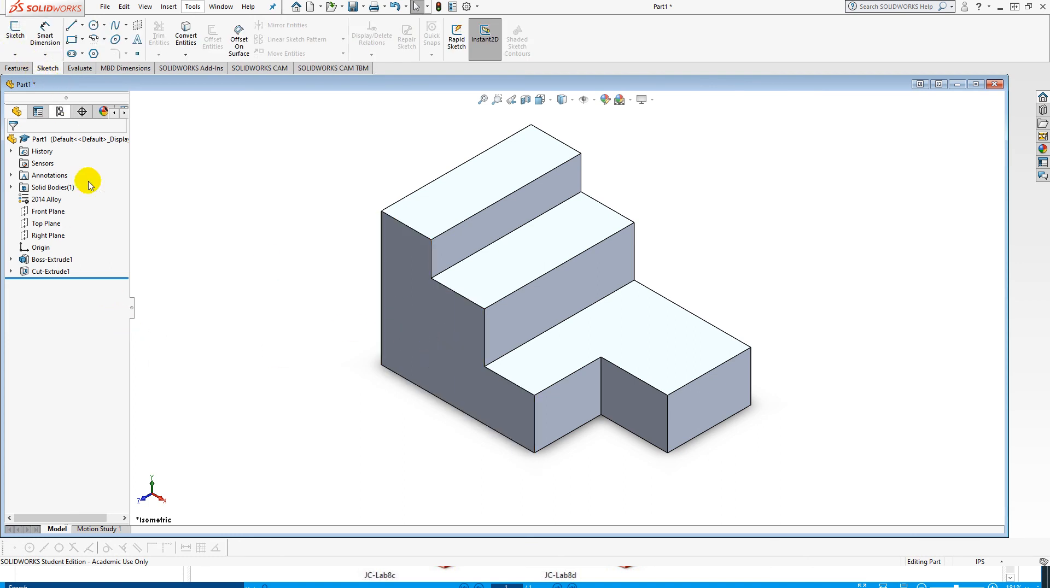
pyautogui.click(425, 348)
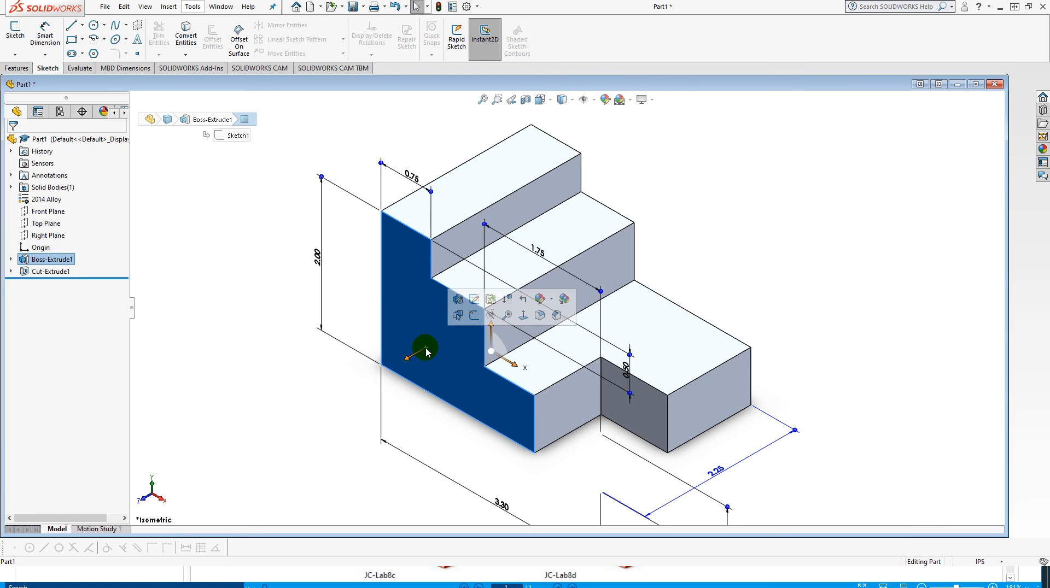
pyautogui.click(473, 316)
pyautogui.click(82, 25)
pyautogui.click(99, 46)
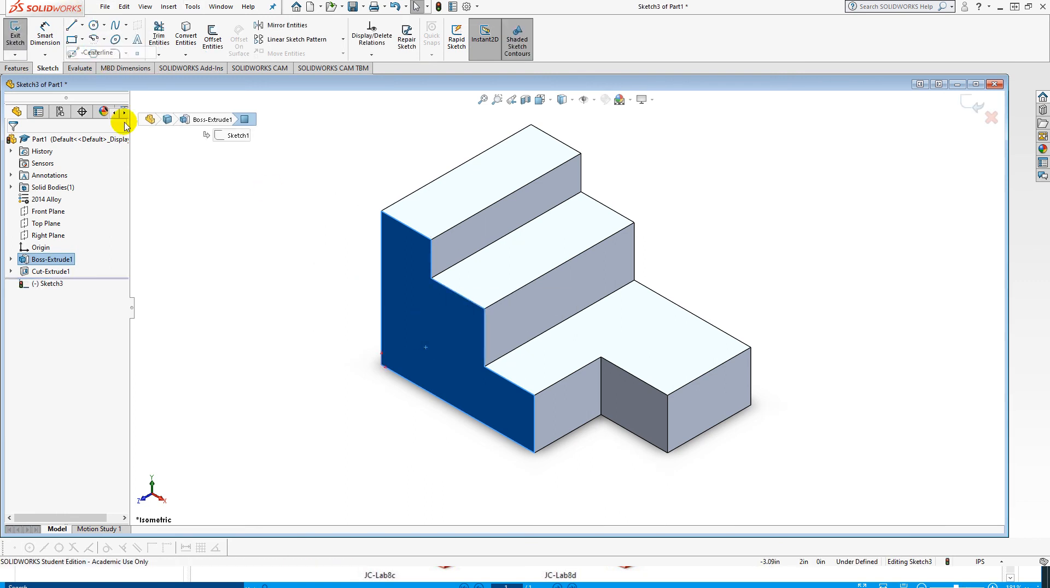
pyautogui.click(395, 352)
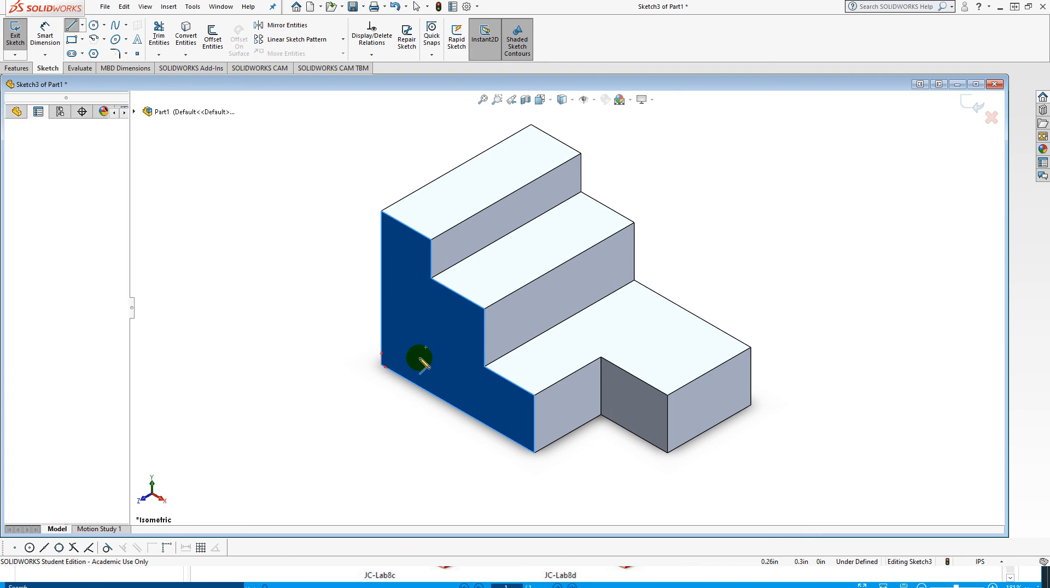
pyautogui.click(515, 421)
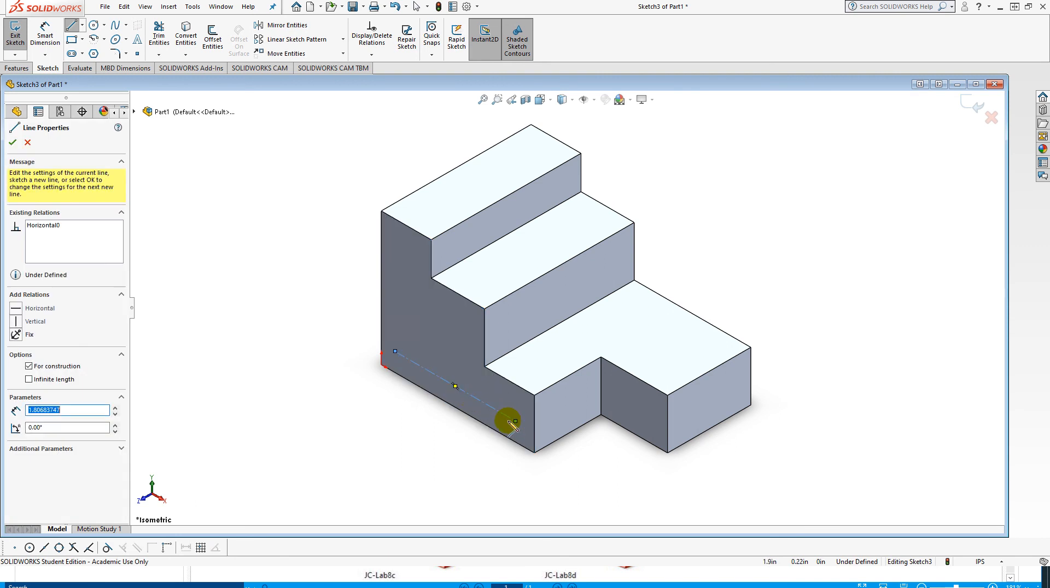
# Step: Add the sketch text "Mass = 0.84 pounds" along the construction centerline on the block's front face
pyautogui.press('Escape')
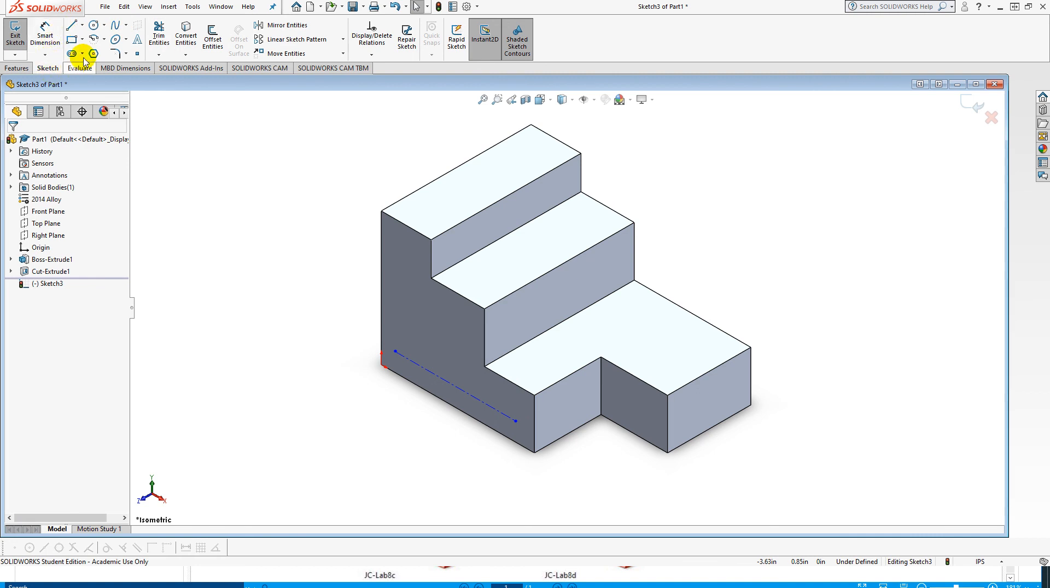
pyautogui.click(137, 39)
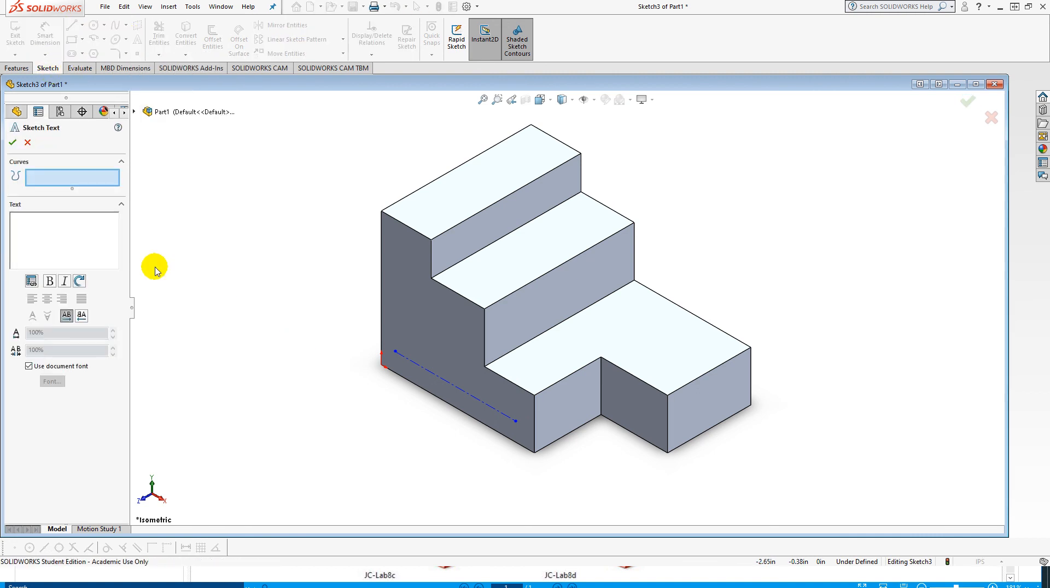
pyautogui.click(438, 376)
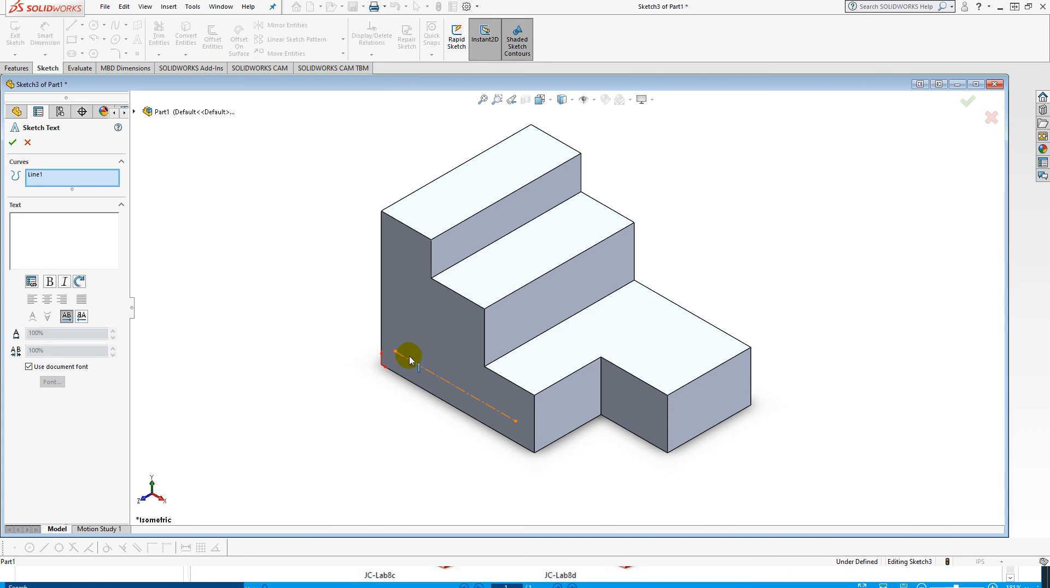
pyautogui.click(58, 231)
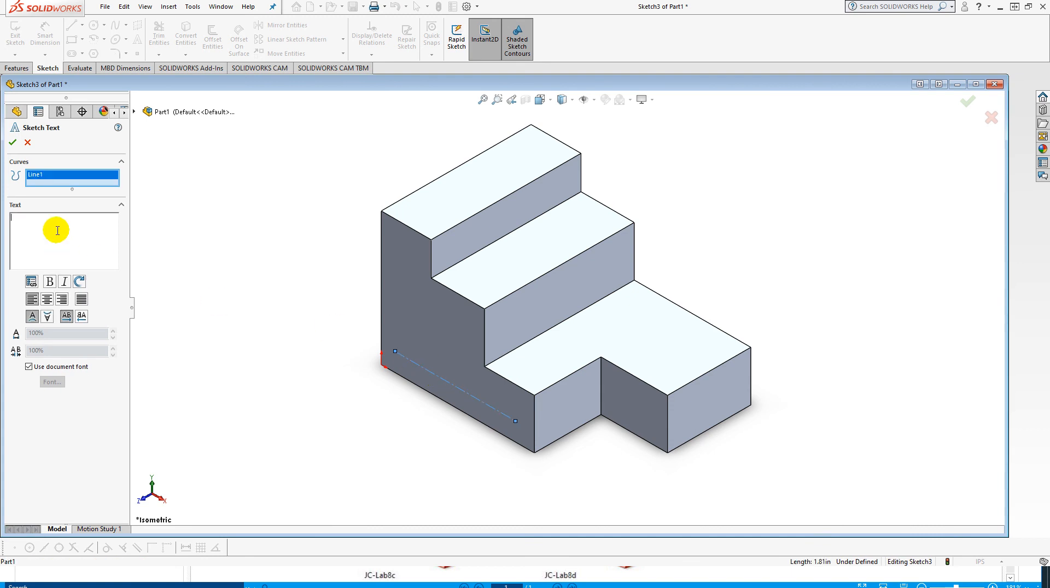
pyautogui.write('Mass = 0.84 pounds')
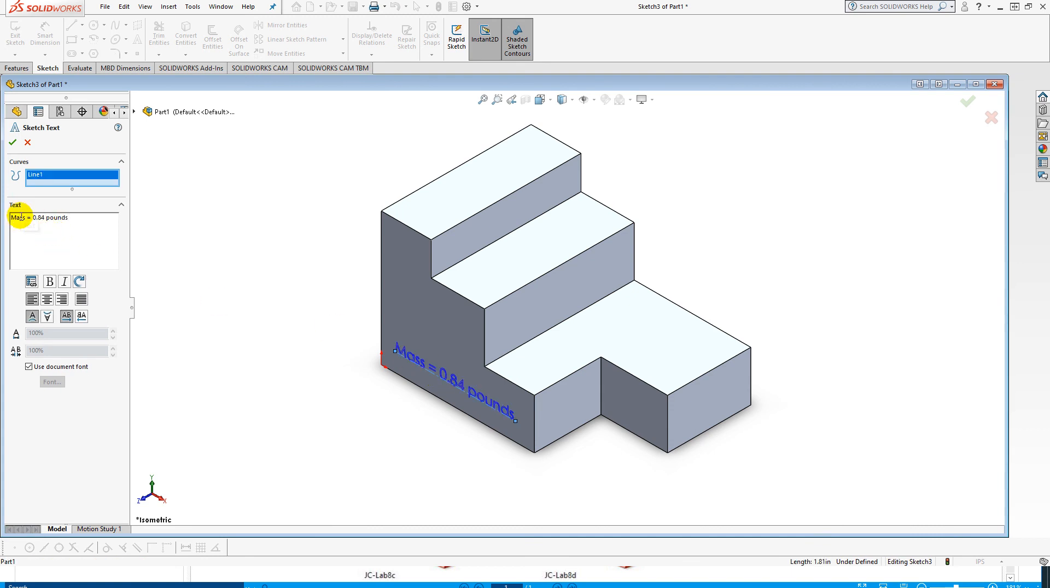
pyautogui.click(12, 144)
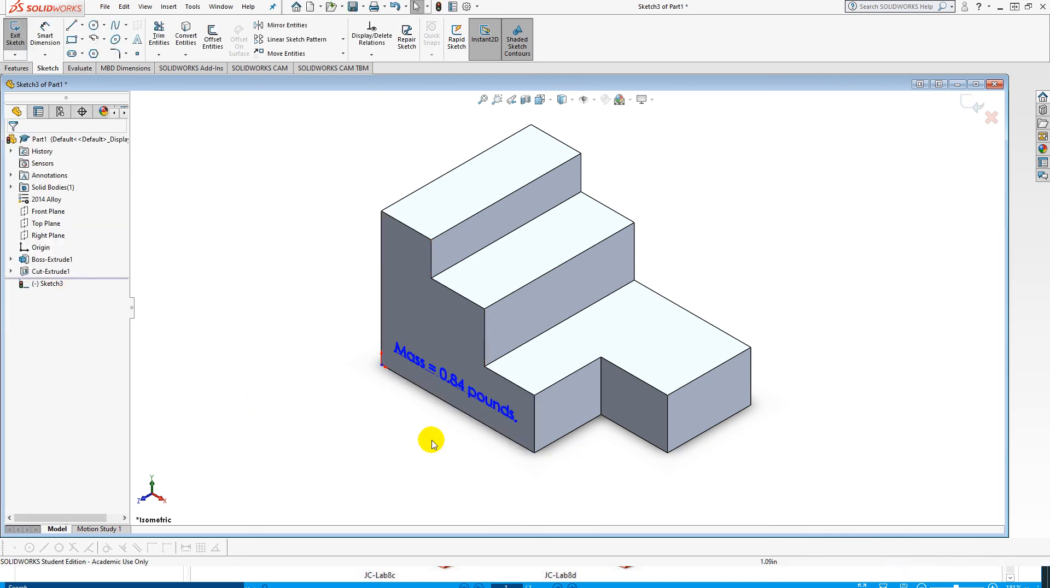
# Step: Save the part as JC-Lab8A in the CAD-230 folder inside the desktop's 2020 folder
pyautogui.click(105, 7)
pyautogui.click(133, 139)
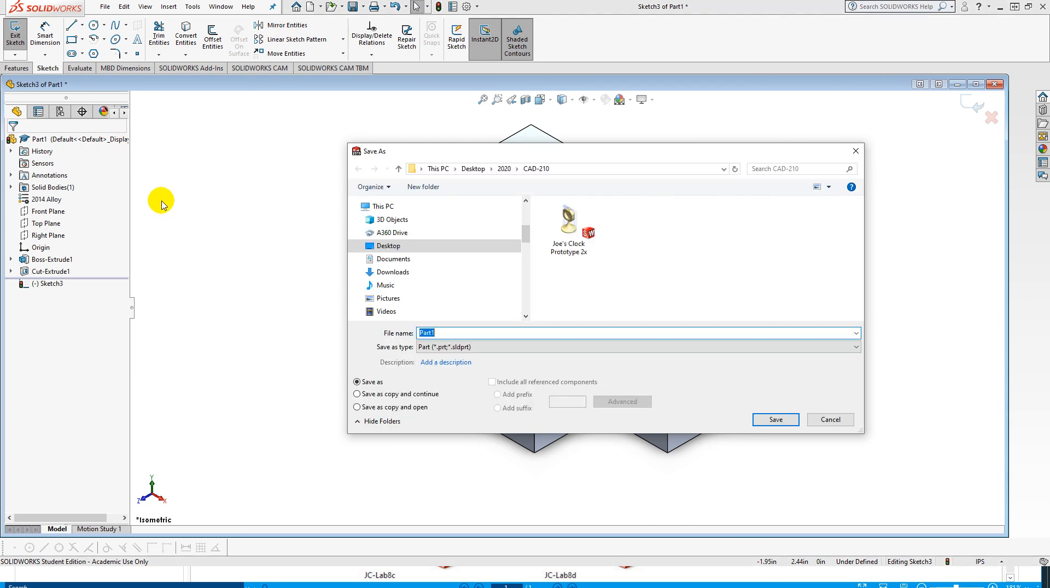
pyautogui.click(504, 169)
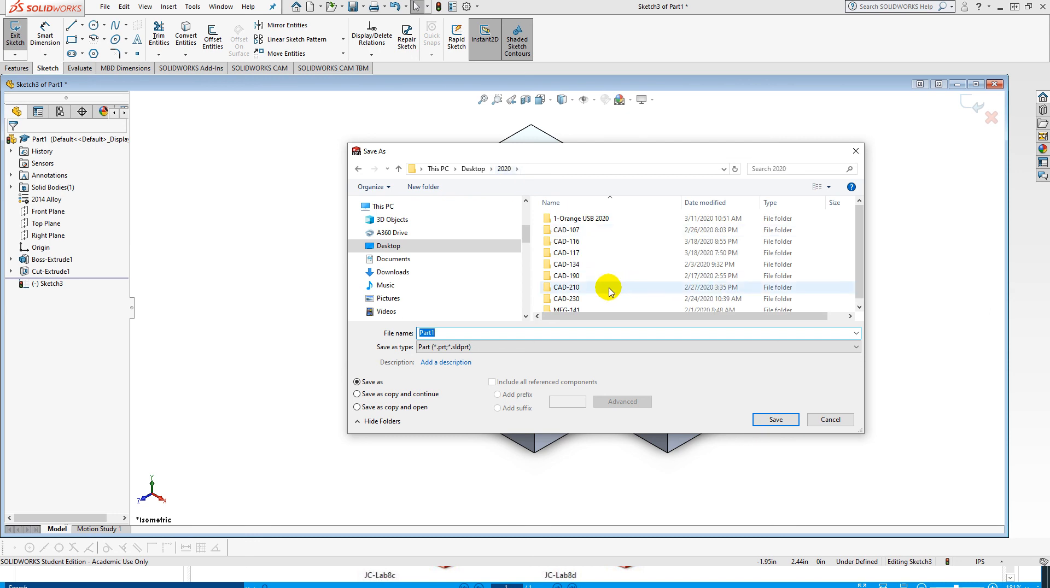
pyautogui.click(582, 304)
pyautogui.doubleClick(582, 305)
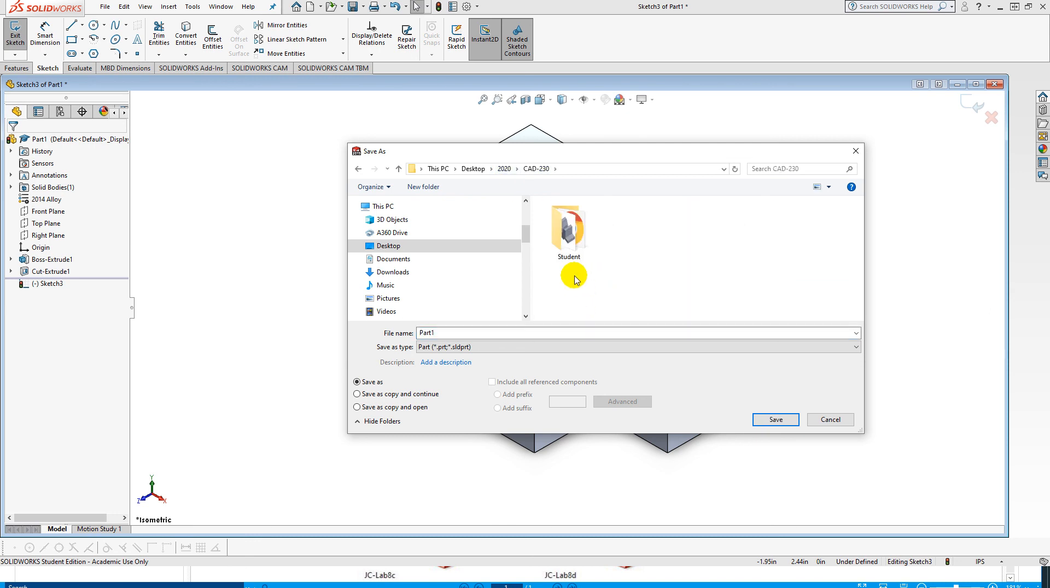
pyautogui.click(461, 334)
pyautogui.write('JC-Lab8A')
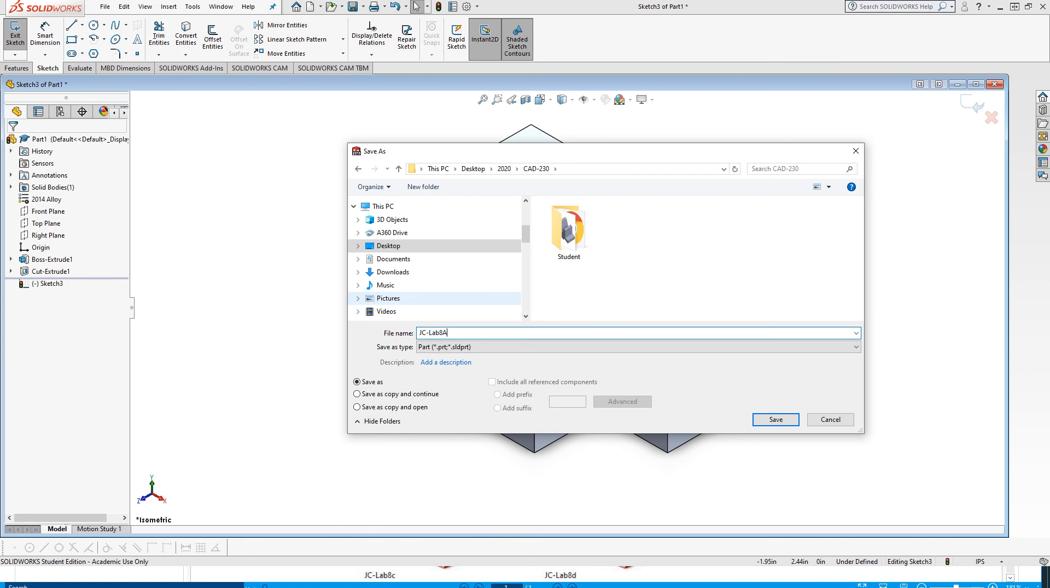
pyautogui.click(777, 424)
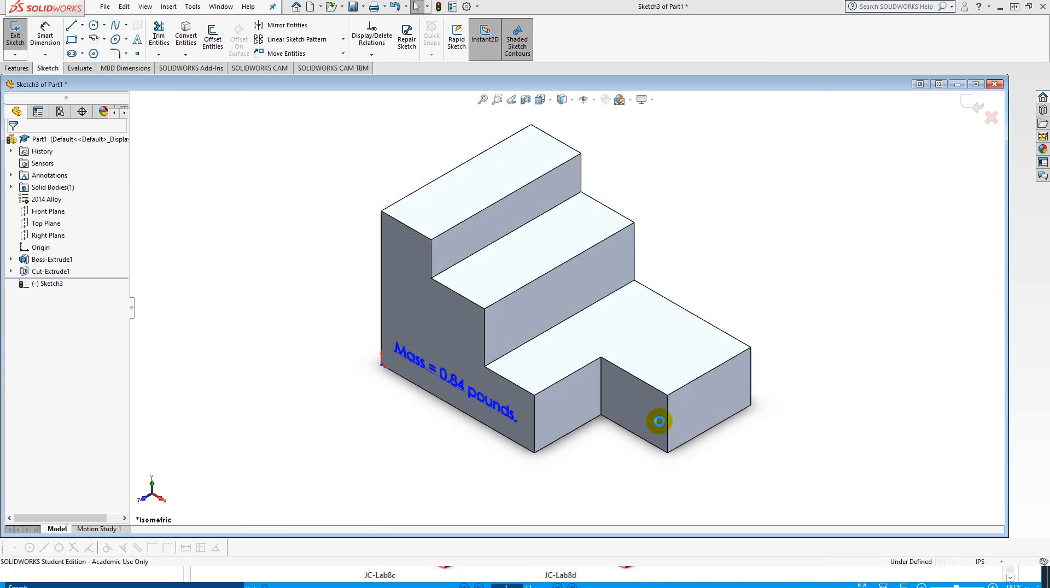